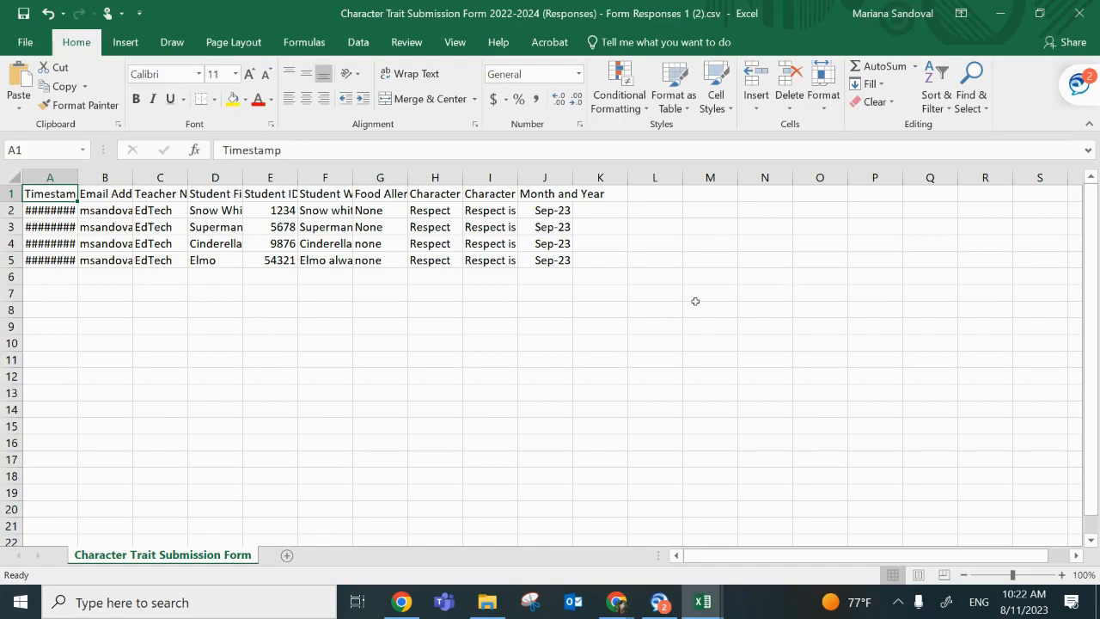
Step: Delete the Timestamp, Email Address, Student ID and Food Allergies columns from the form responses sheet
{"action": "left_click", "coordinate": [61, 176]}
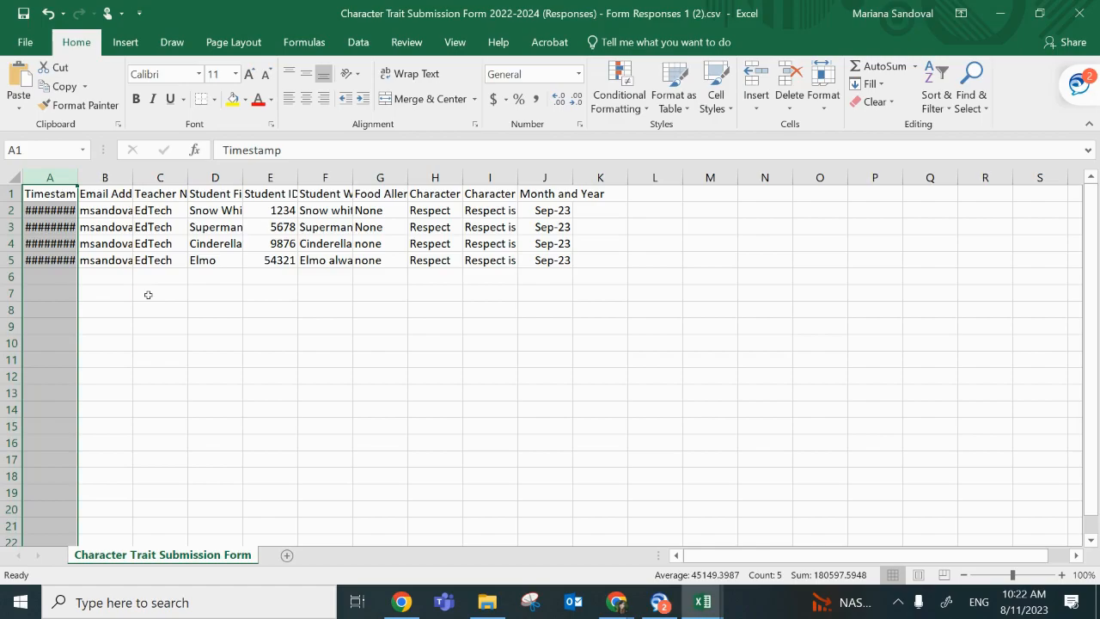
{"action": "left_click", "coordinate": [103, 176], "text": "ctrl"}
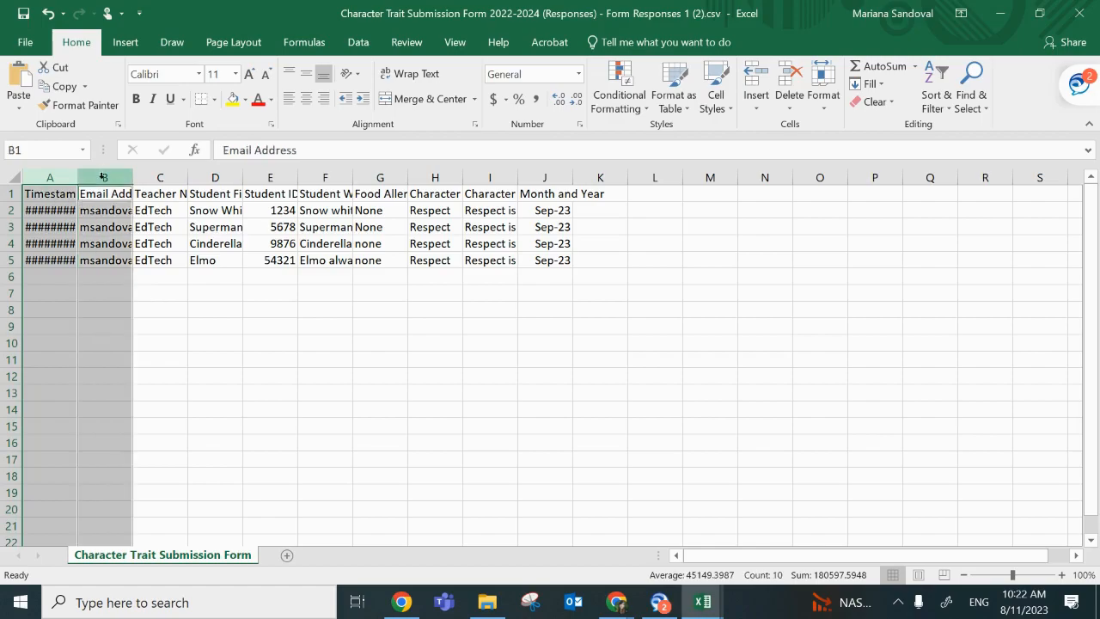
{"action": "left_click", "coordinate": [278, 177], "text": "ctrl"}
{"action": "left_click", "coordinate": [379, 177], "text": "ctrl"}
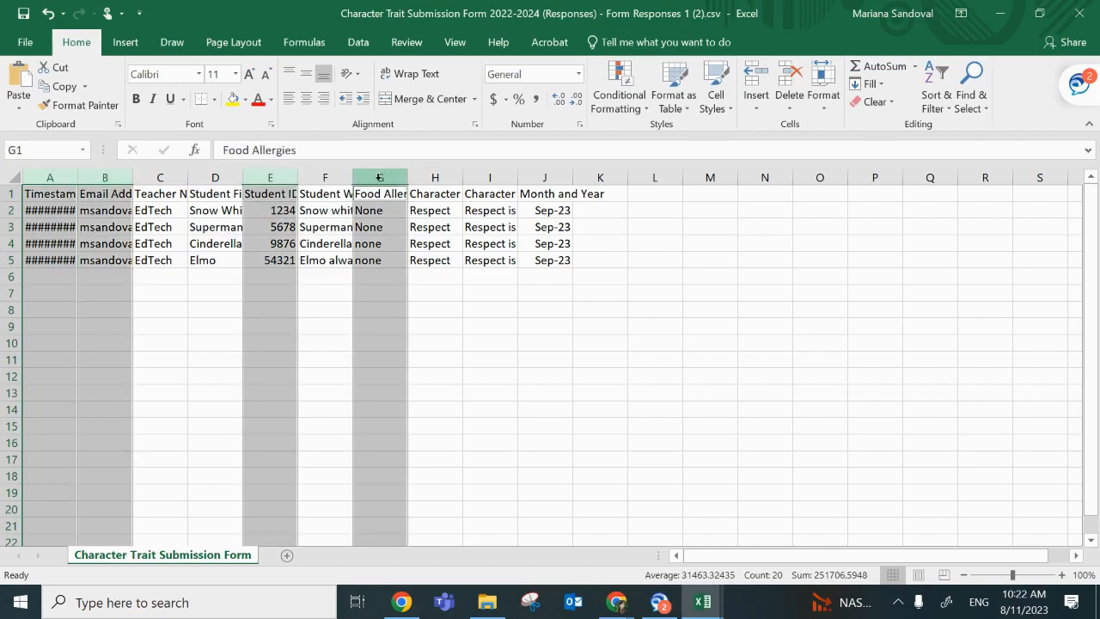
{"action": "right_click", "coordinate": [77, 263]}
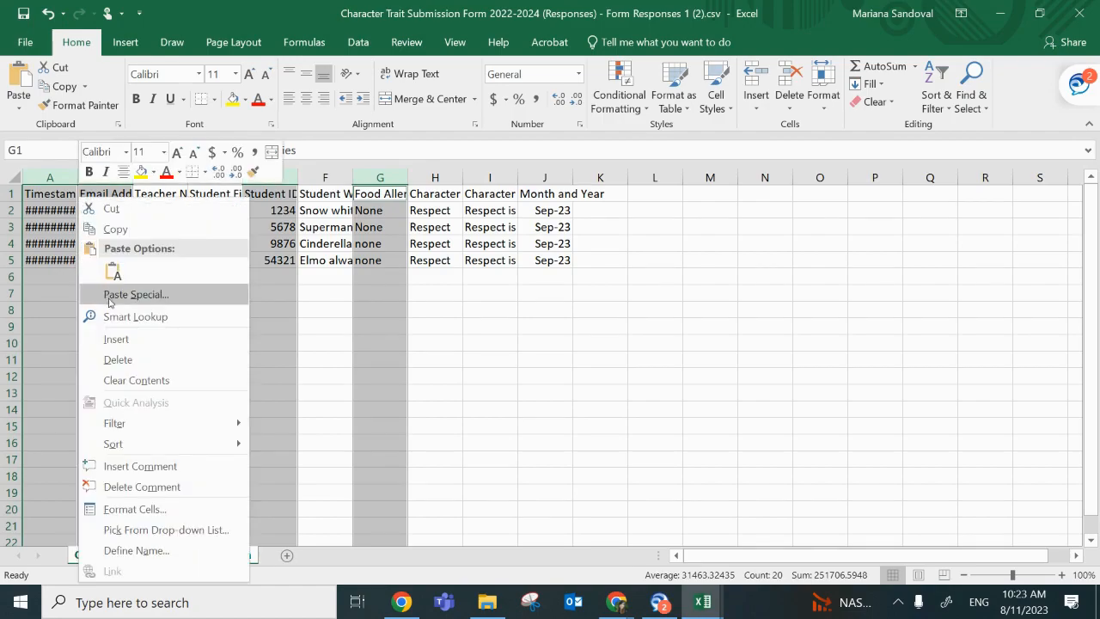
{"action": "left_click", "coordinate": [120, 354]}
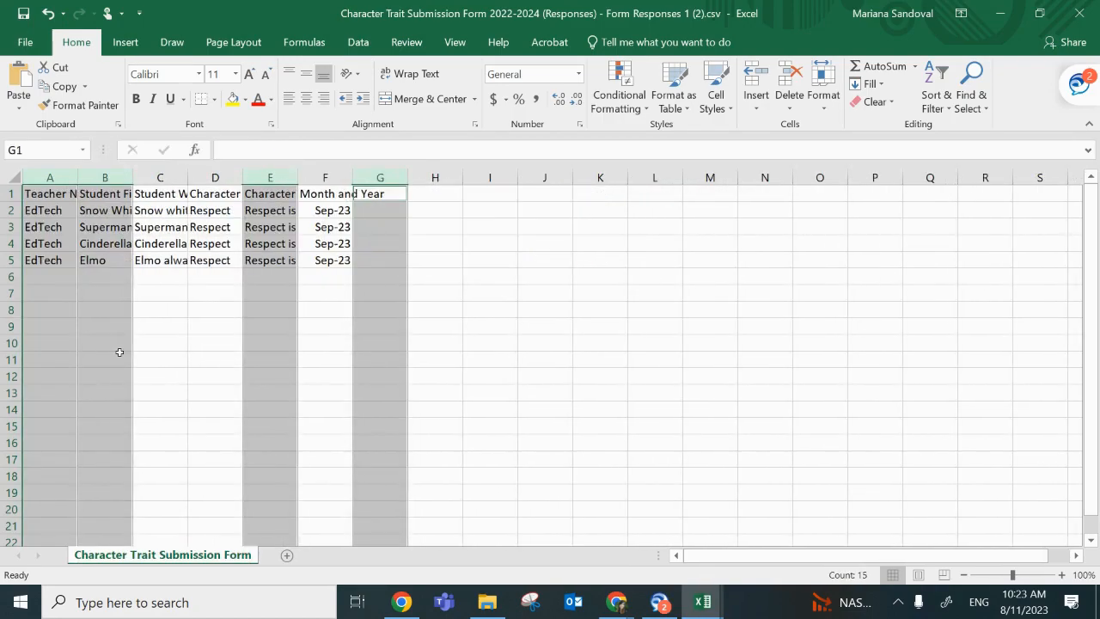
{"action": "left_click", "coordinate": [540, 344]}
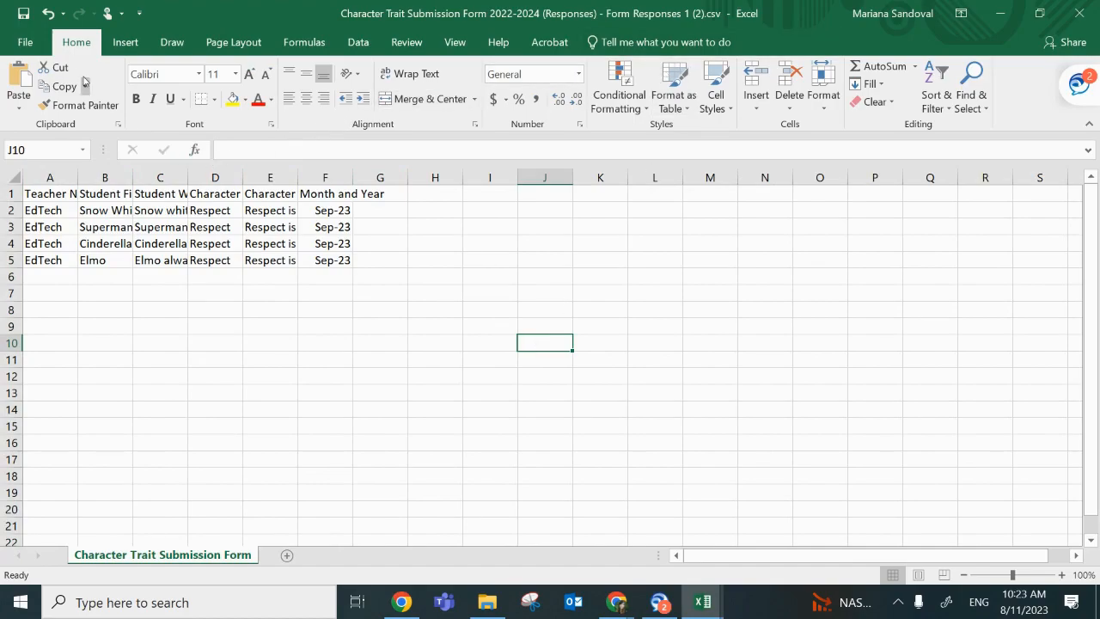
Step: Save the trimmed sheet as a CSV file named "CharacterTrait Bulk Upload 8.11.23" in the Downloads folder
{"action": "left_click", "coordinate": [26, 42]}
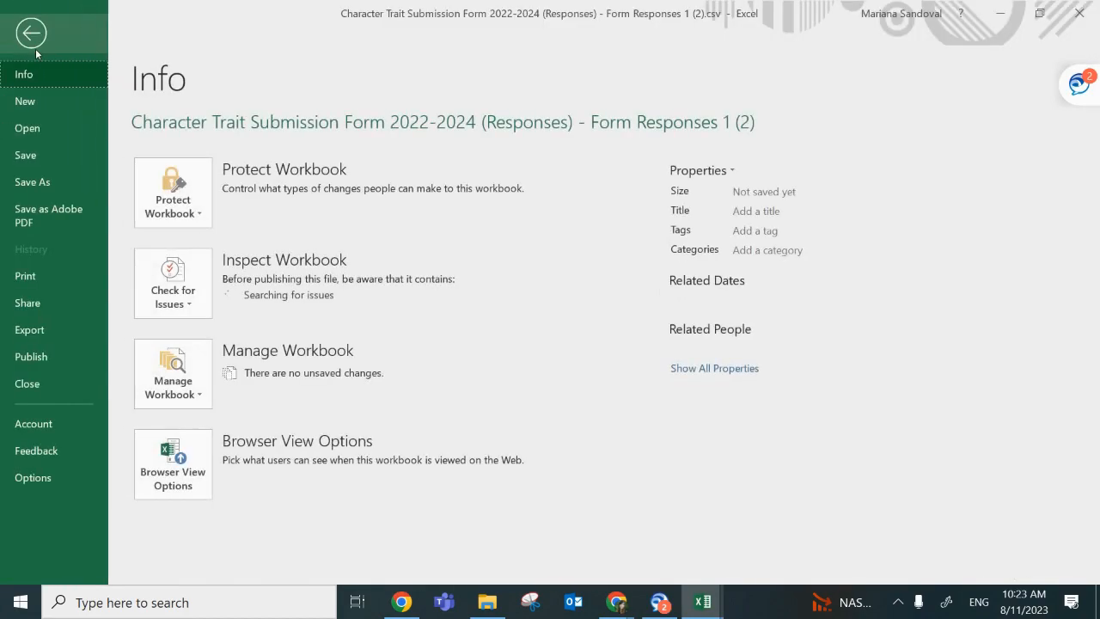
{"action": "left_click", "coordinate": [47, 182]}
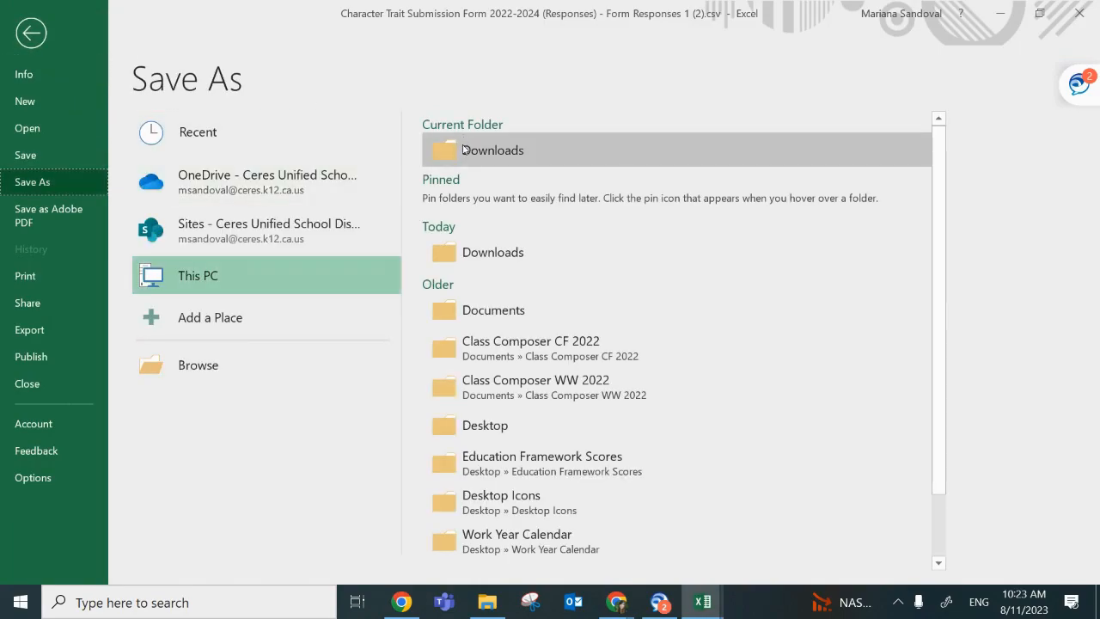
{"action": "left_click", "coordinate": [463, 150]}
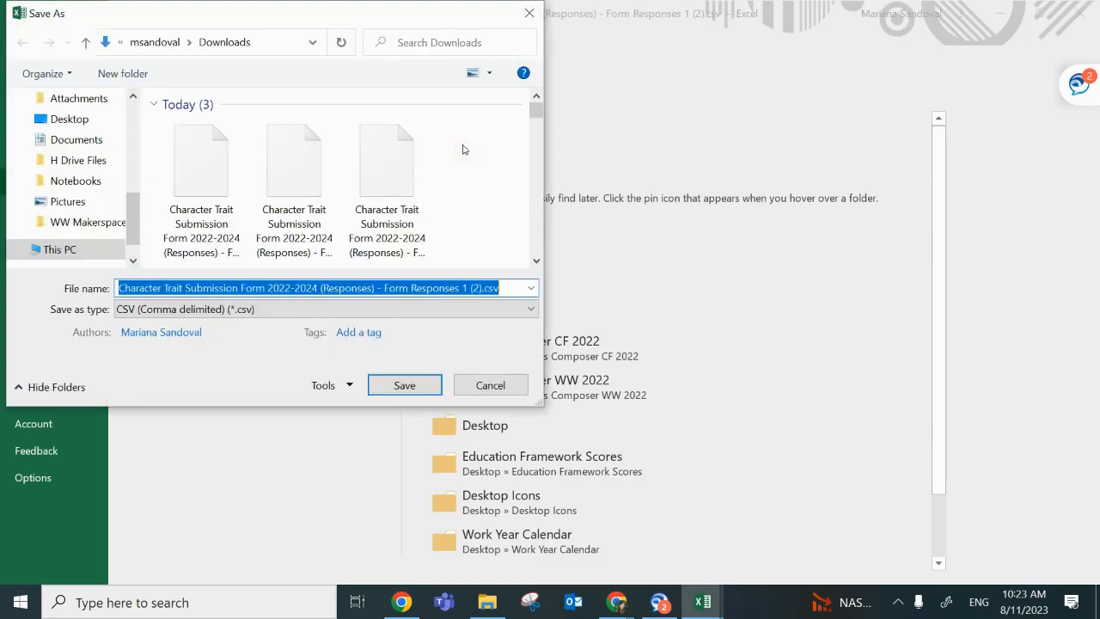
{"action": "type", "text": "CharacterTrait Bulk Upload"}
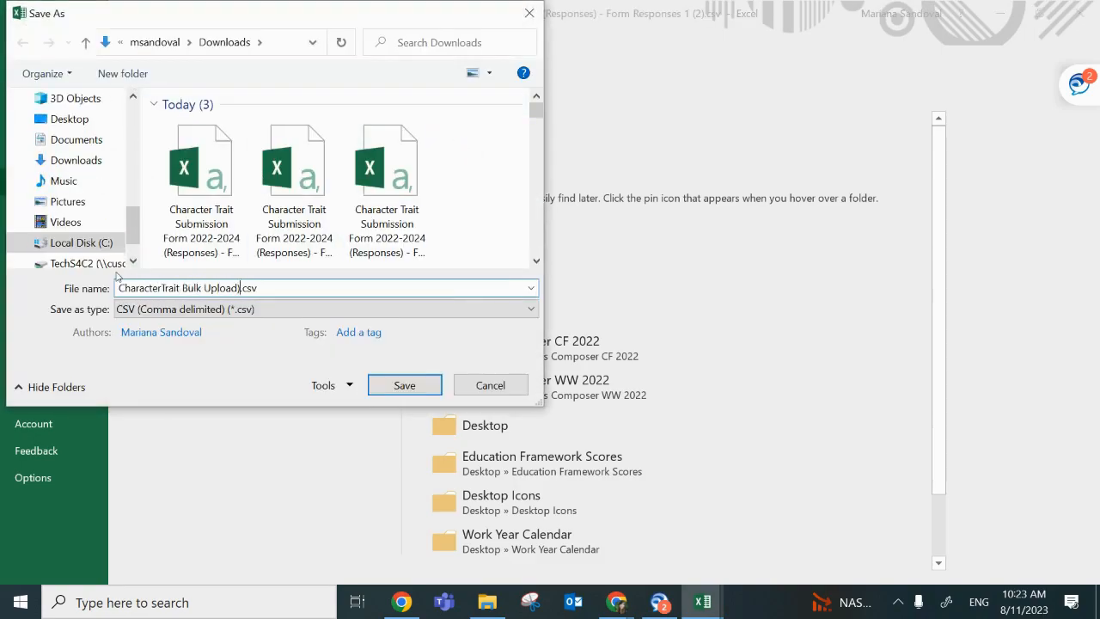
{"action": "type", "text": " 8.11.23"}
{"action": "left_click", "coordinate": [429, 386]}
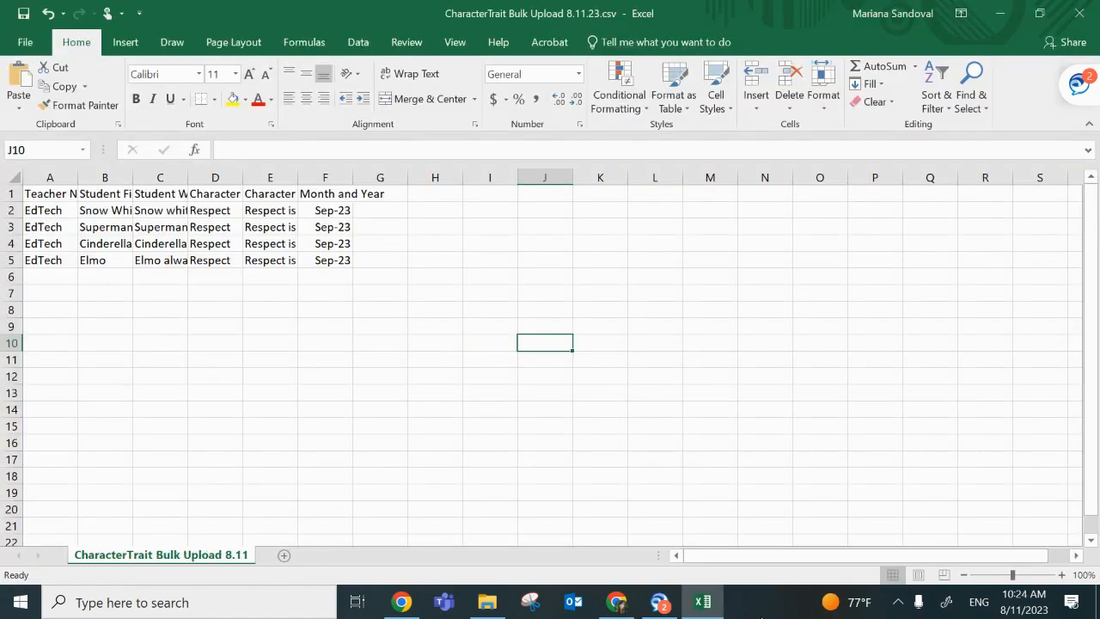
Step: Switch to the Canva certificate in Chrome and upload CharacterTrait Bulk Upload 8.11.23.csv as the bulk create data
{"action": "left_click", "coordinate": [605, 610]}
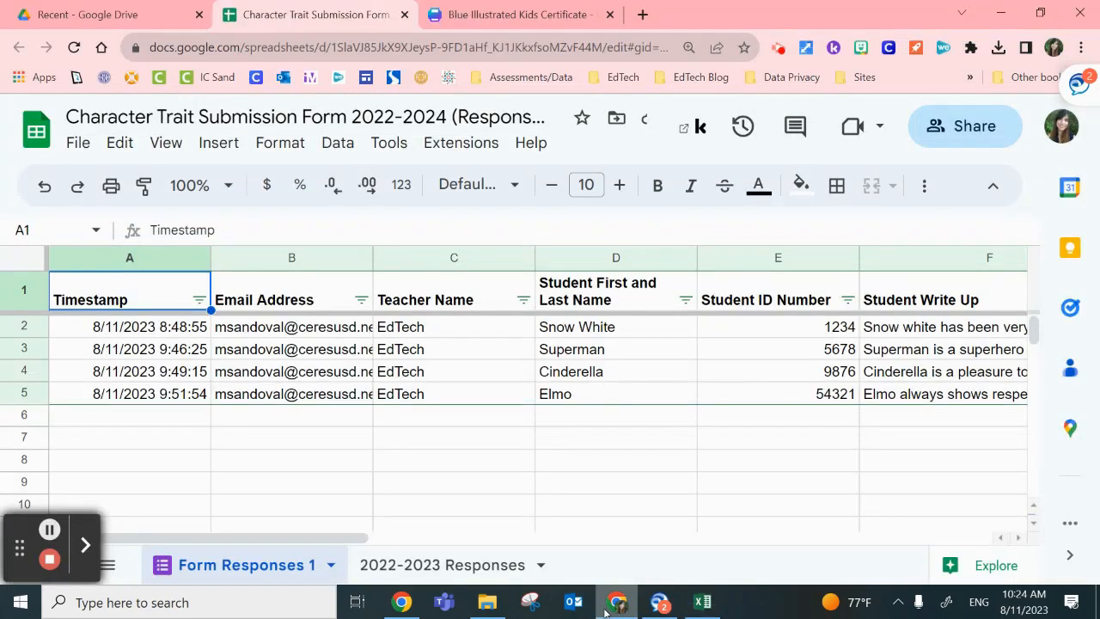
{"action": "left_click", "coordinate": [524, 18]}
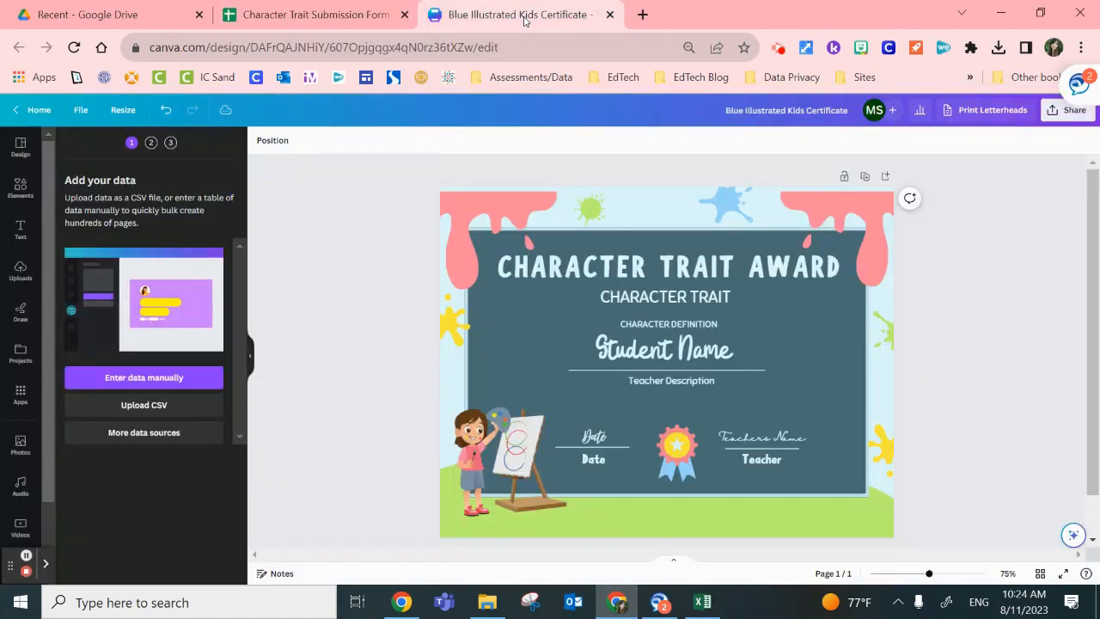
{"action": "left_click", "coordinate": [144, 406]}
{"action": "left_click", "coordinate": [257, 148]}
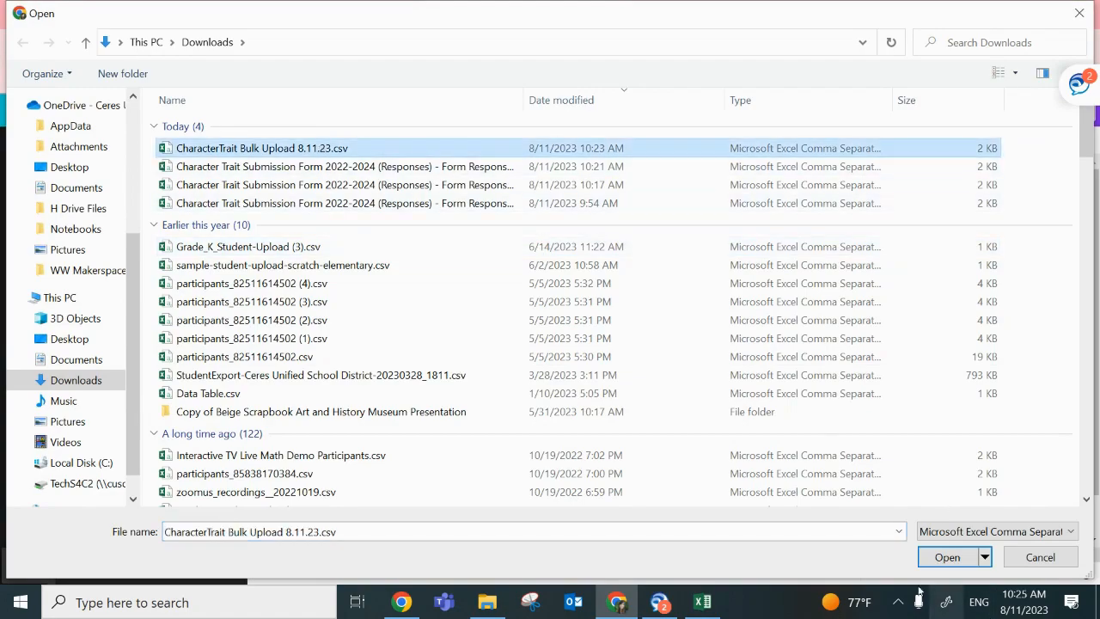
{"action": "left_click", "coordinate": [946, 557]}
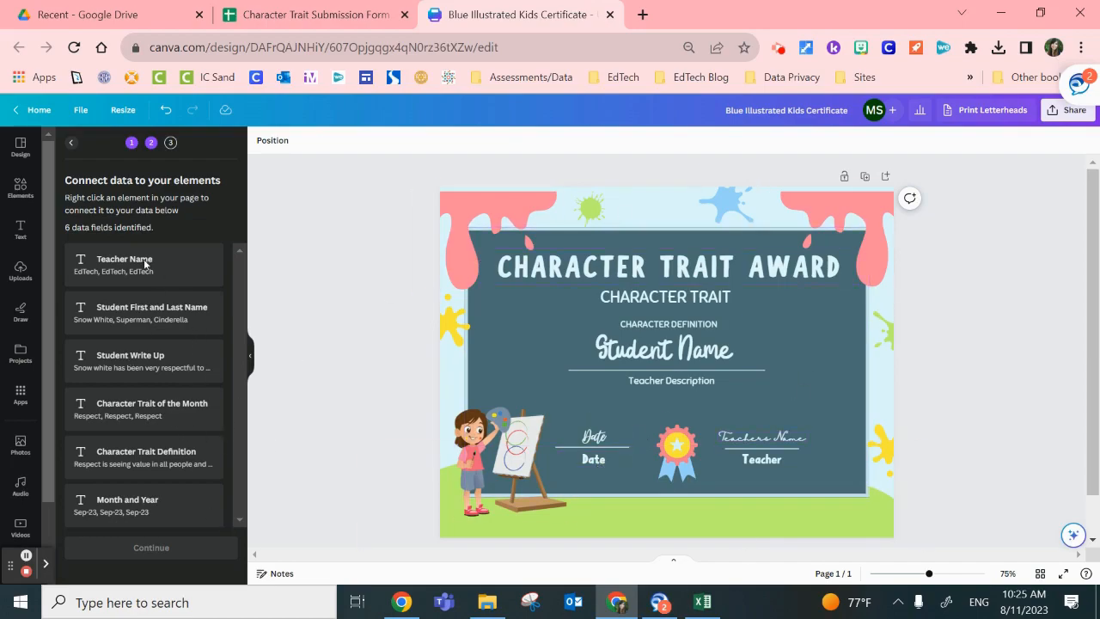
Step: Change the Date label below the line to "Month" and the teacher description placeholder to "Student Write Up"
{"action": "double_click", "coordinate": [600, 461]}
{"action": "type", "text": "Month"}
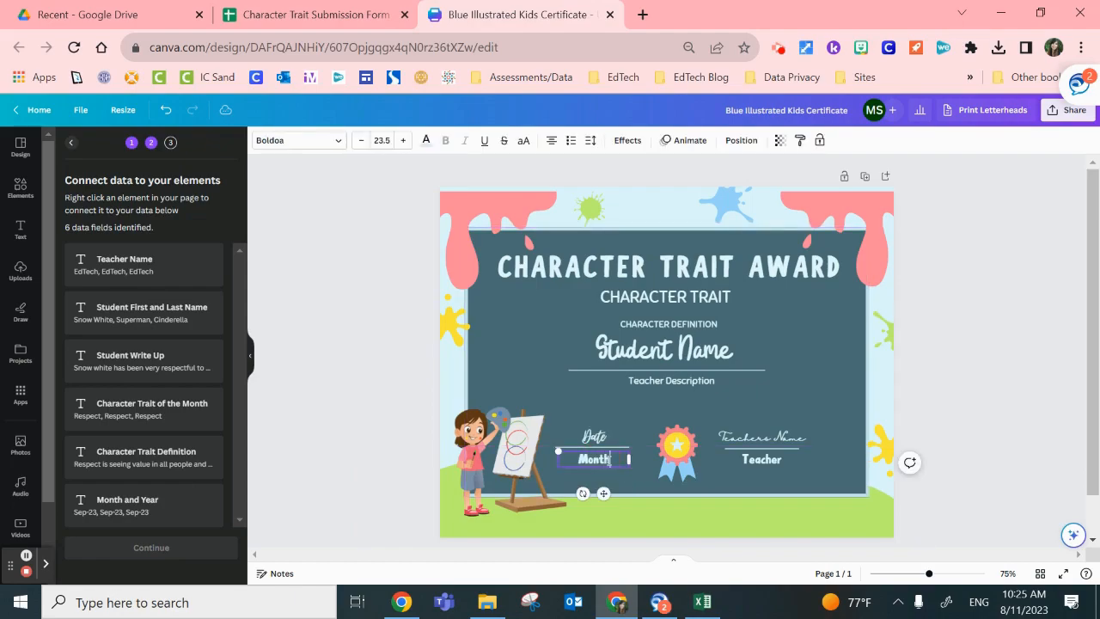
{"action": "left_click", "coordinate": [697, 381]}
{"action": "key", "text": "BackSpace"}
{"action": "key", "text": "BackSpace"}
{"action": "key", "text": "BackSpace"}
{"action": "key", "text": "BackSpace"}
{"action": "key", "text": "BackSpace"}
{"action": "key", "text": "BackSpace"}
{"action": "key", "text": "BackSpace"}
{"action": "key", "text": "BackSpace"}
{"action": "key", "text": "BackSpace"}
{"action": "key", "text": "BackSpace"}
{"action": "key", "text": "BackSpace"}
{"action": "key", "text": "BackSpace"}
{"action": "key", "text": "BackSpace"}
{"action": "key", "text": "BackSpace"}
{"action": "key", "text": "BackSpace"}
{"action": "key", "text": "BackSpace"}
{"action": "key", "text": "BackSpace"}
{"action": "key", "text": "BackSpace"}
{"action": "key", "text": "BackSpace"}
{"action": "type", "text": "Student Write Up"}
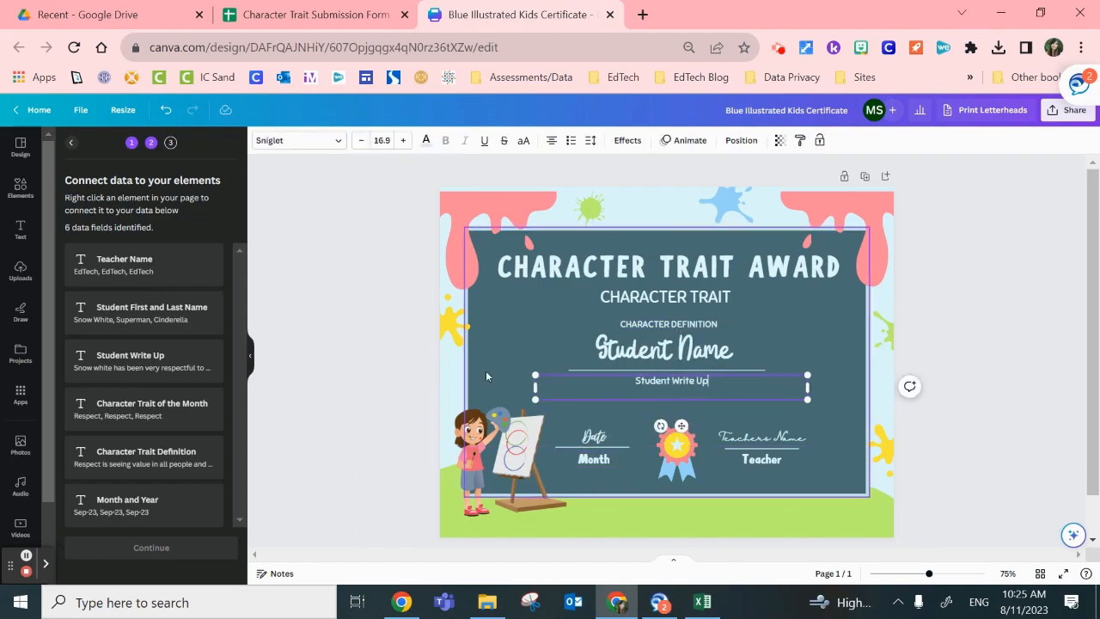
{"action": "left_click", "coordinate": [376, 387]}
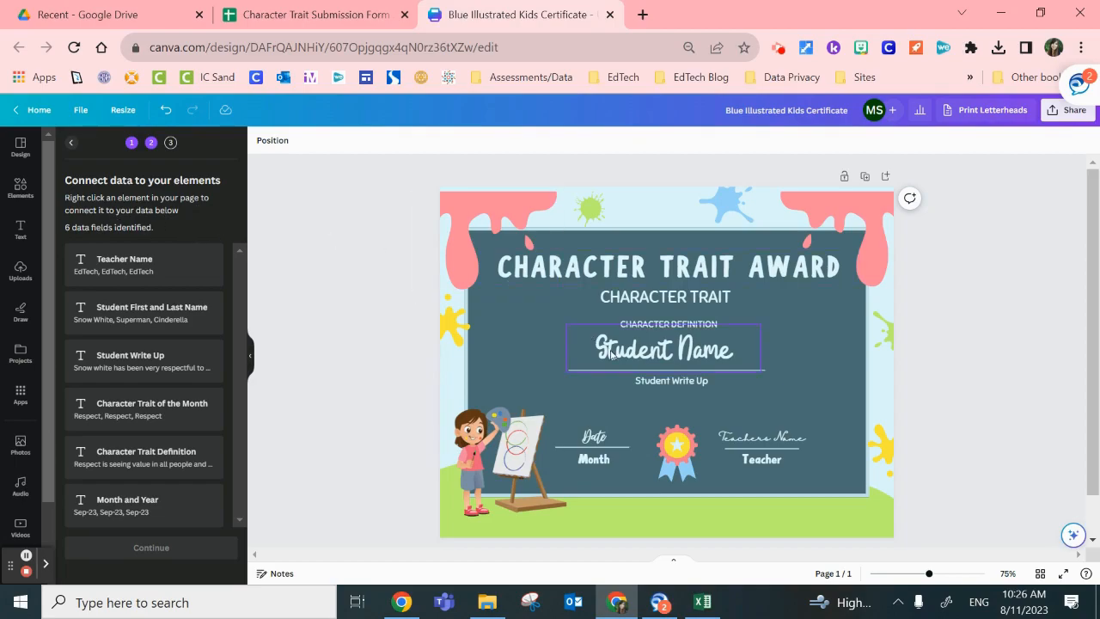
Step: Connect the teacher's name placeholder above the Teacher label to the Teacher Name data field
{"action": "double_click", "coordinate": [777, 434]}
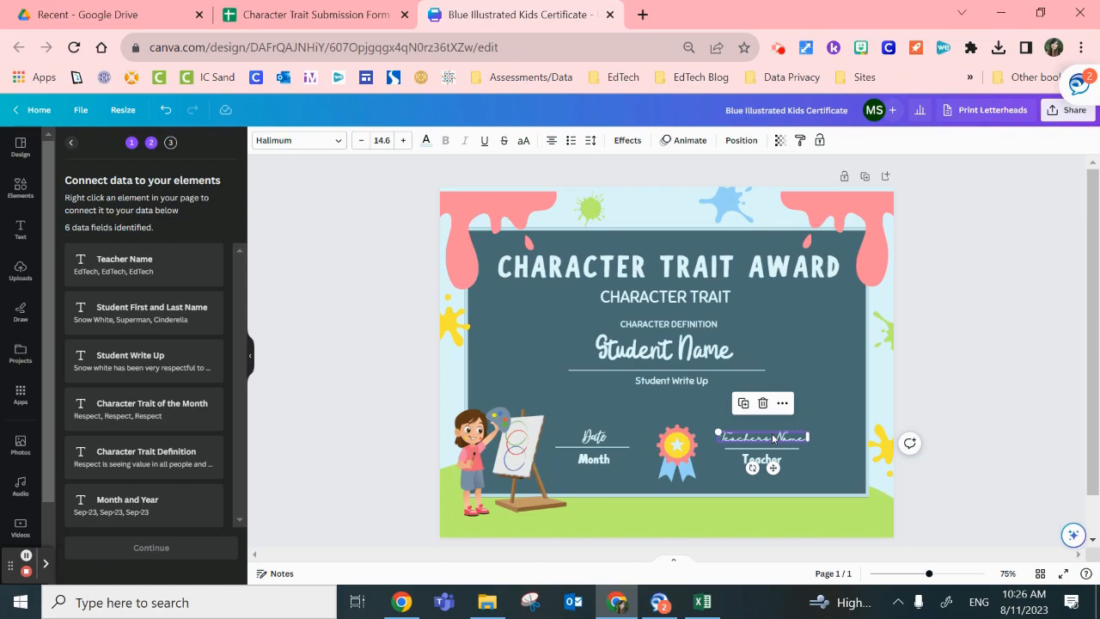
{"action": "right_click", "coordinate": [772, 438]}
{"action": "mouse_move", "coordinate": [772, 439]}
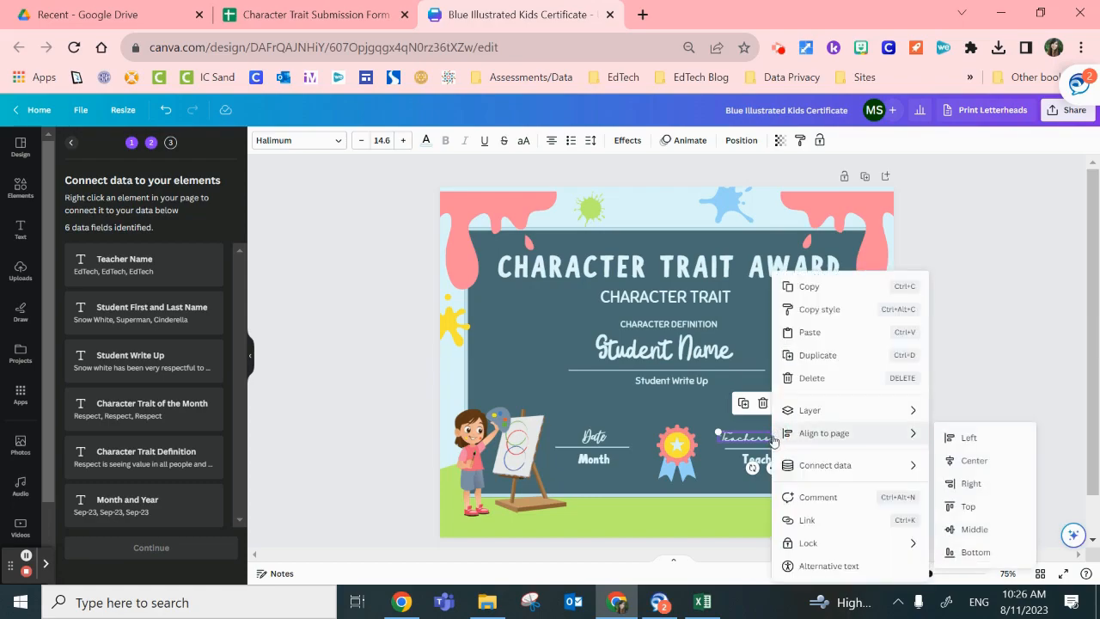
{"action": "mouse_move", "coordinate": [814, 468]}
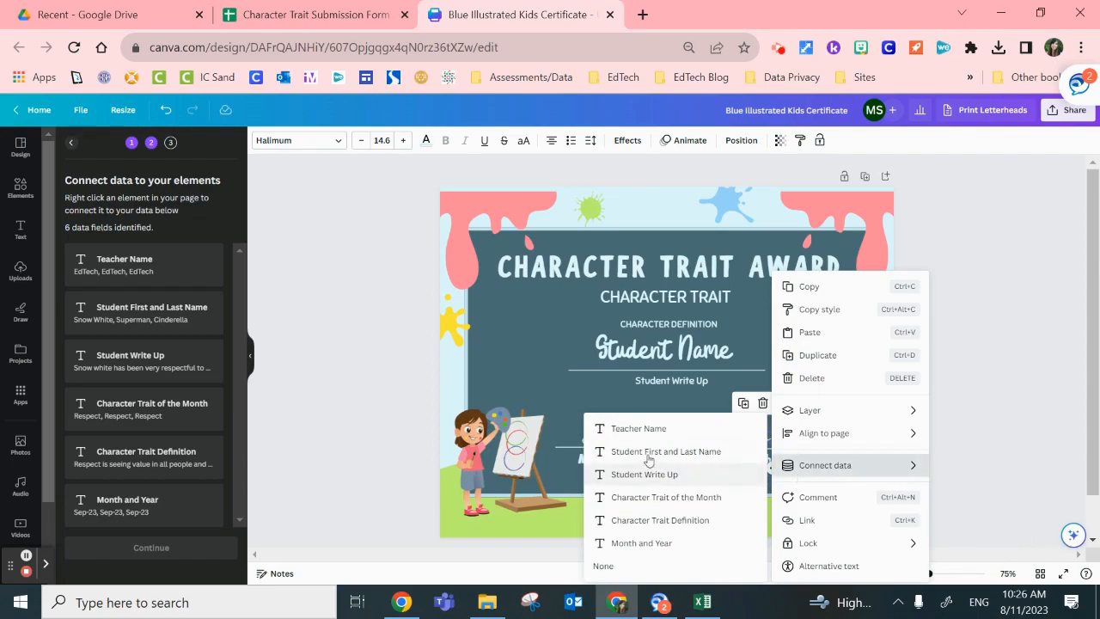
{"action": "left_click", "coordinate": [651, 428]}
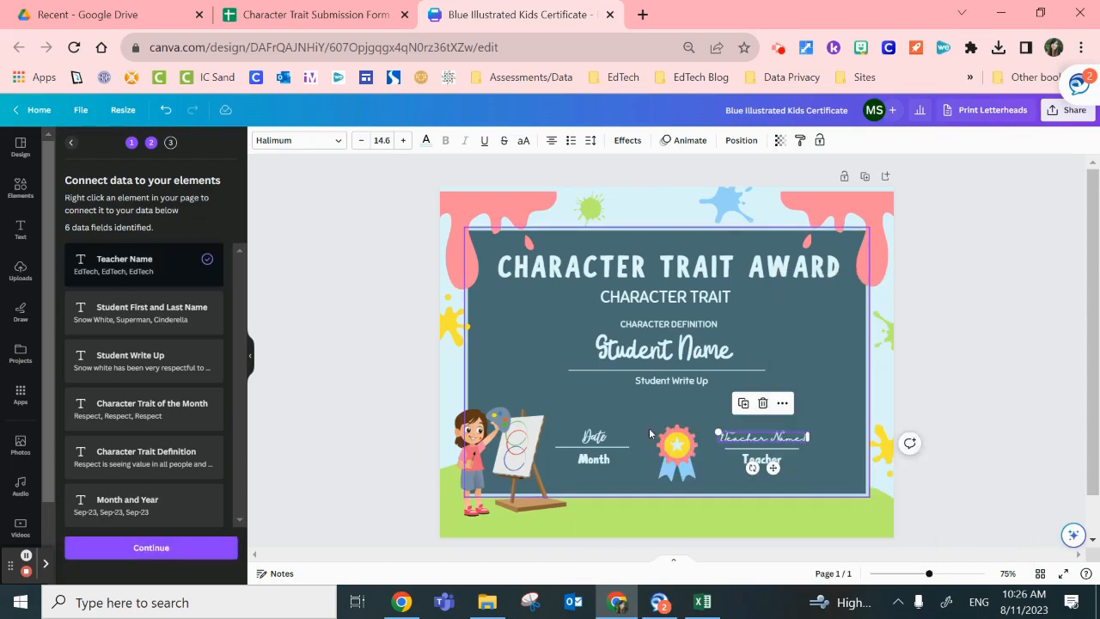
{"action": "left_click", "coordinate": [837, 469]}
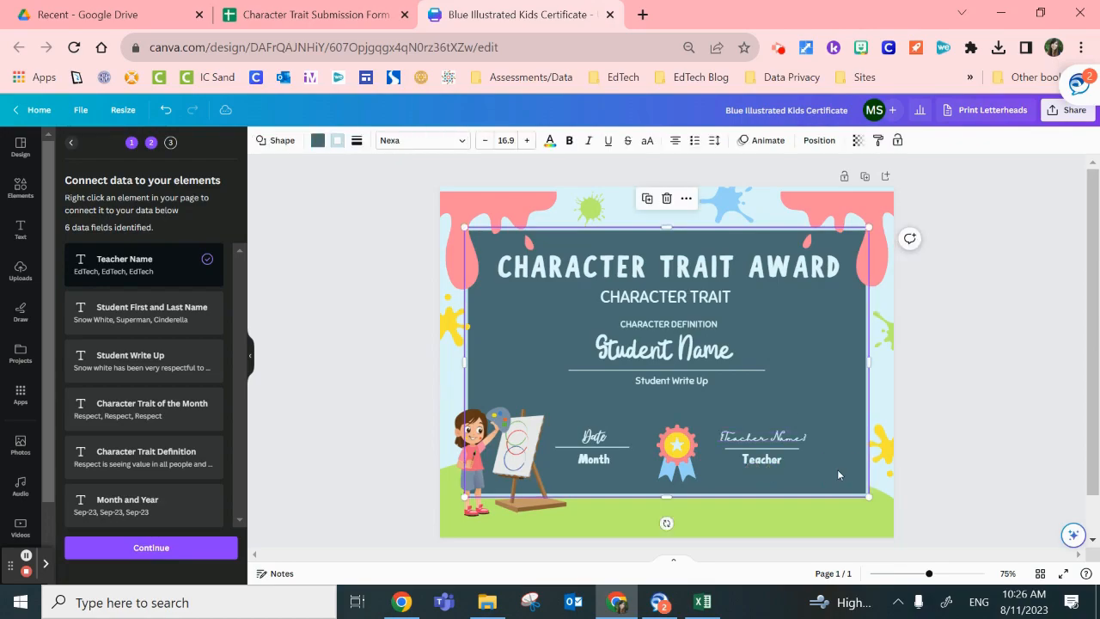
Step: Connect the Student Name placeholder to the Student First and Last Name data field
{"action": "left_click", "coordinate": [965, 573]}
{"action": "left_click_drag", "start_coordinate": [1091, 368], "coordinate": [1092, 449]}
{"action": "left_click_drag", "start_coordinate": [822, 554], "coordinate": [925, 561]}
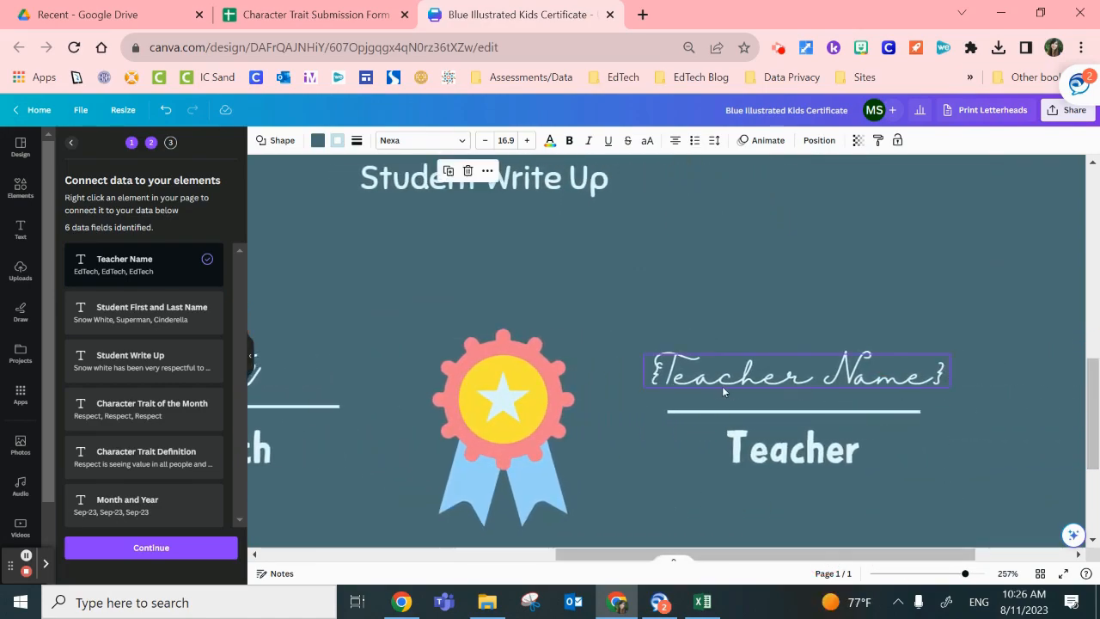
{"action": "left_click_drag", "start_coordinate": [826, 557], "coordinate": [648, 556]}
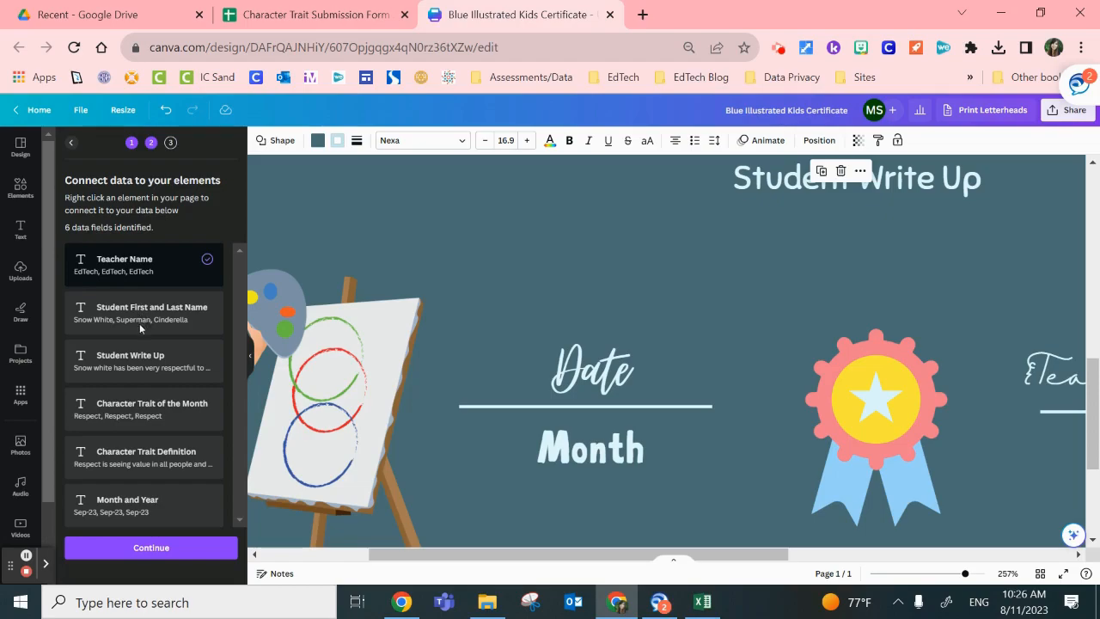
{"action": "left_click_drag", "start_coordinate": [1088, 418], "coordinate": [1094, 326]}
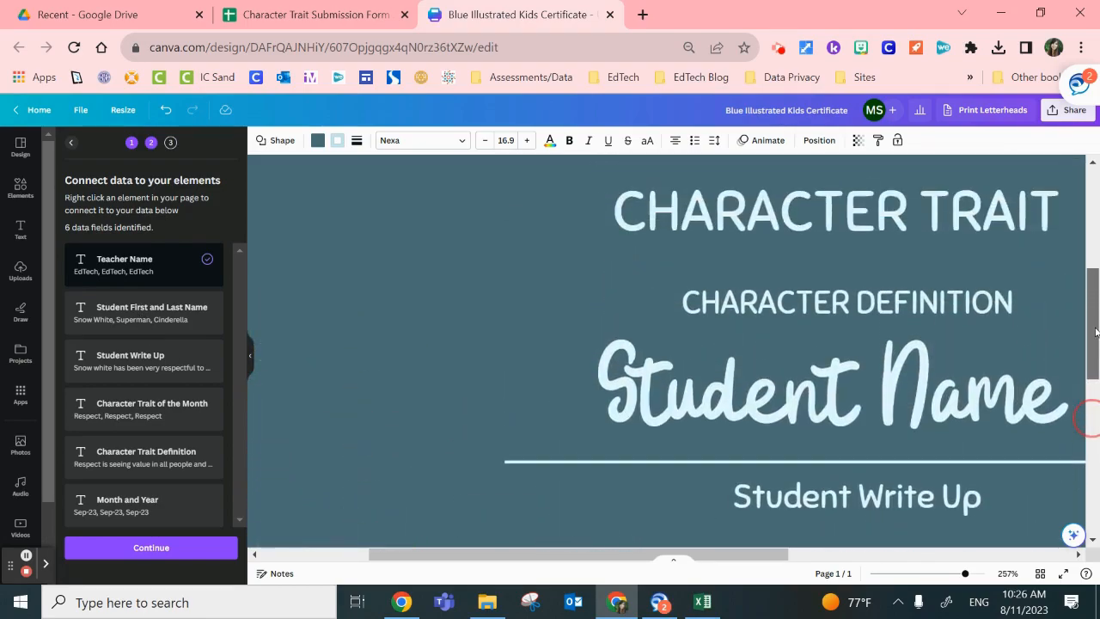
{"action": "right_click", "coordinate": [709, 406]}
{"action": "mouse_move", "coordinate": [808, 466]}
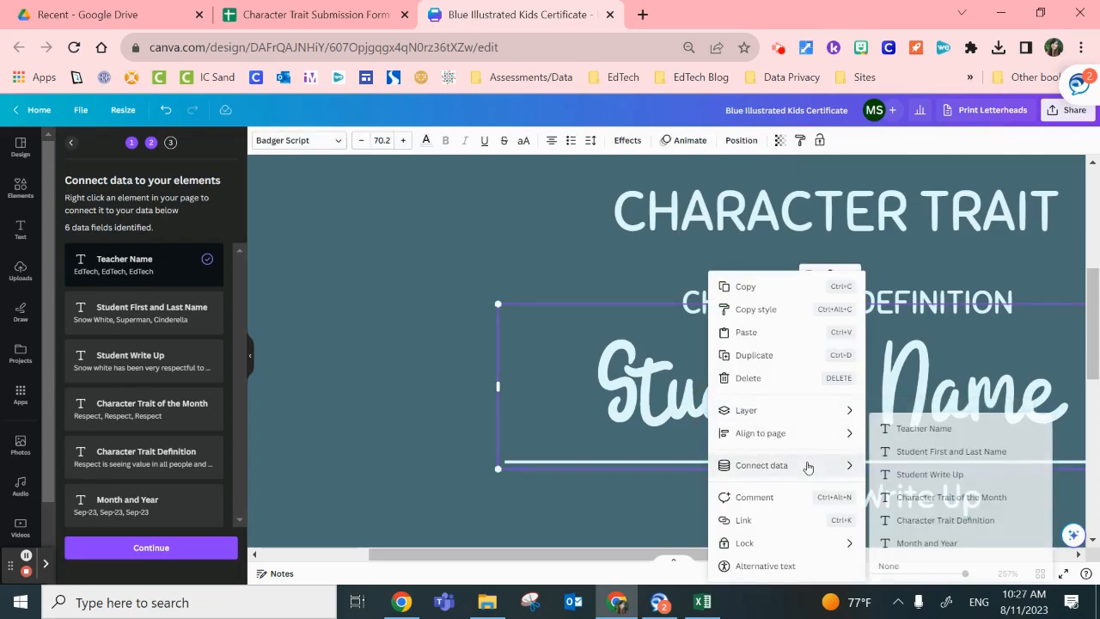
{"action": "left_click", "coordinate": [914, 451]}
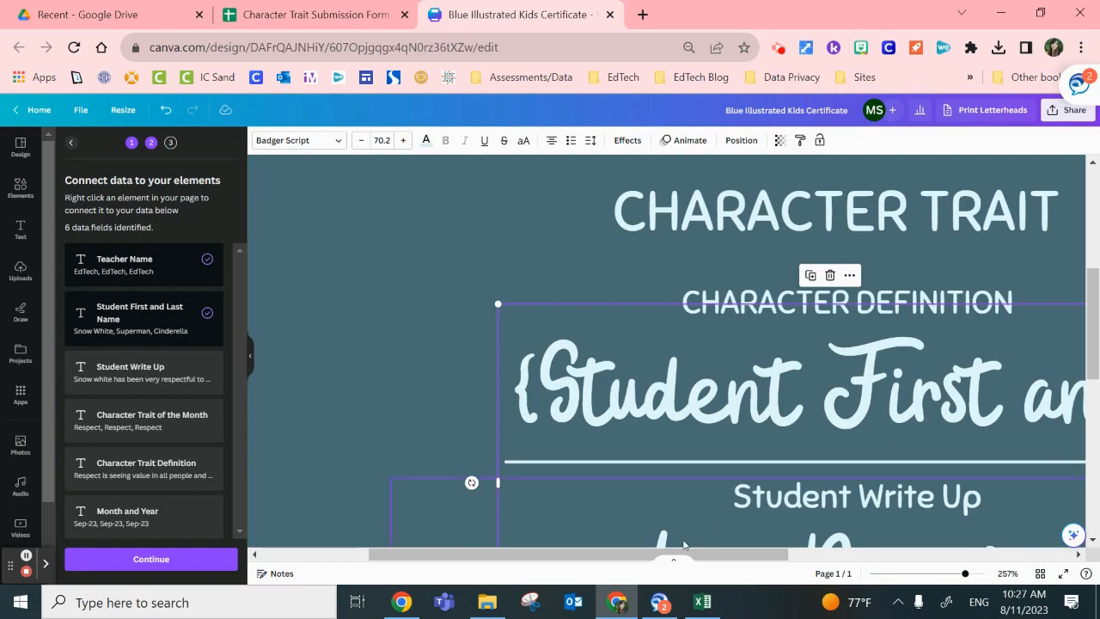
Step: Widen the student name text box so the placeholder fits on one line, and centre it horizontally on the certificate
{"action": "left_click_drag", "start_coordinate": [693, 560], "coordinate": [791, 559]}
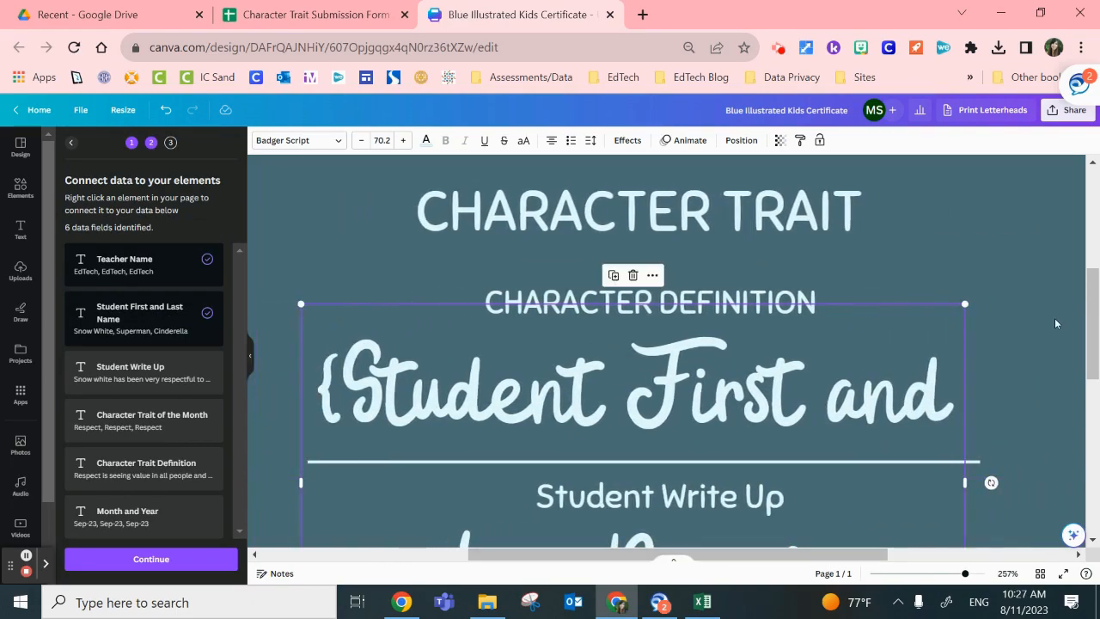
{"action": "scroll", "coordinate": [1082, 346], "scroll_direction": "down", "scroll_amount": 5}
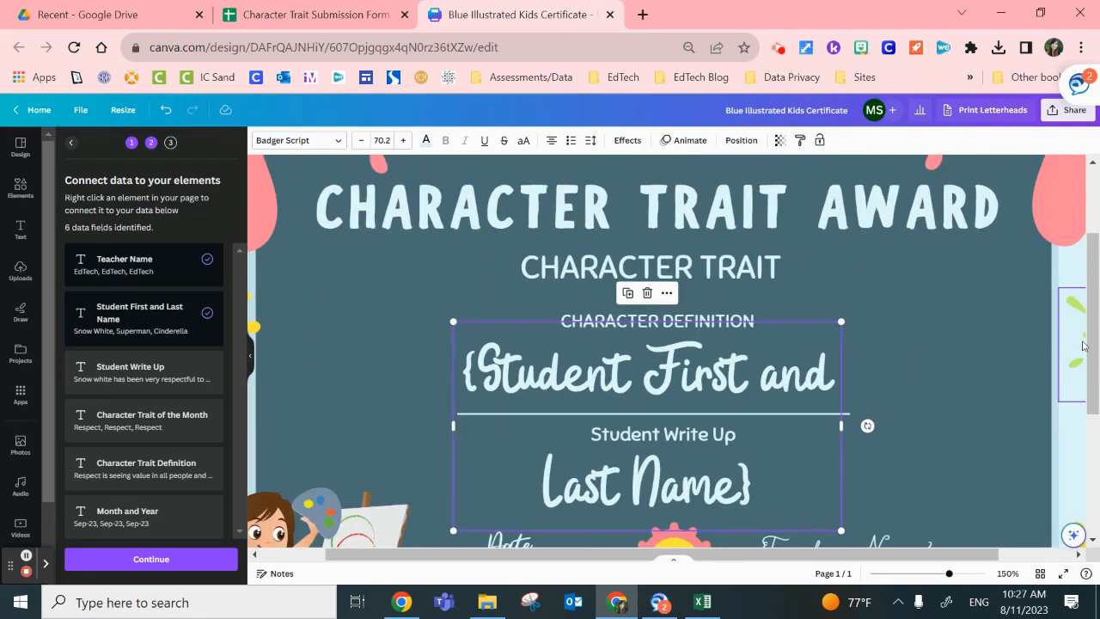
{"action": "scroll", "coordinate": [1084, 343], "scroll_direction": "down", "scroll_amount": 1}
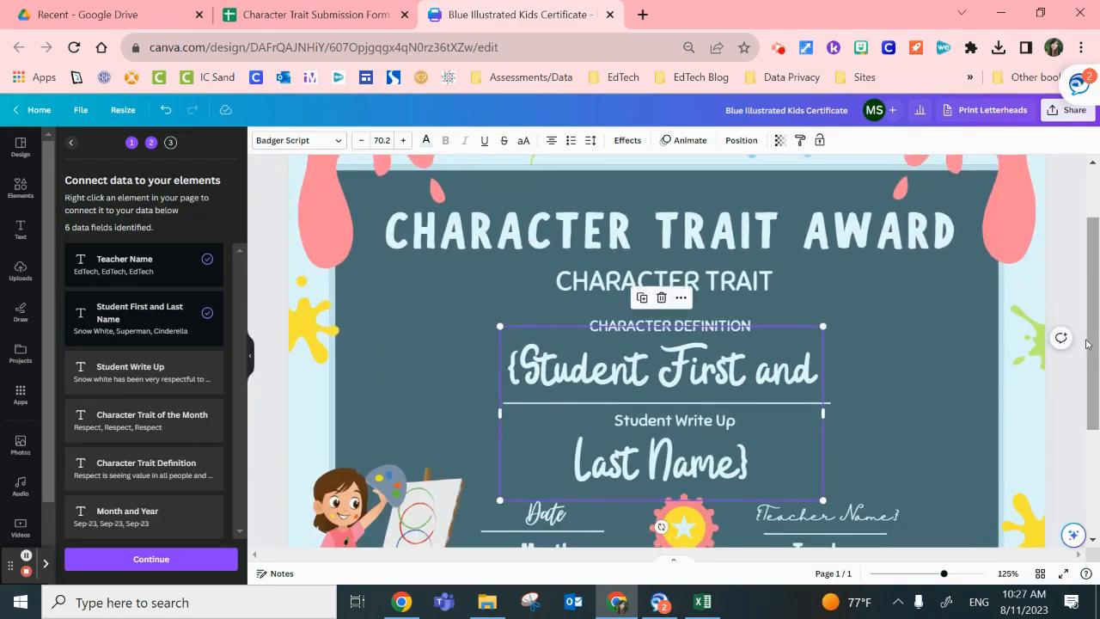
{"action": "scroll", "coordinate": [985, 288], "scroll_direction": "up", "scroll_amount": 1}
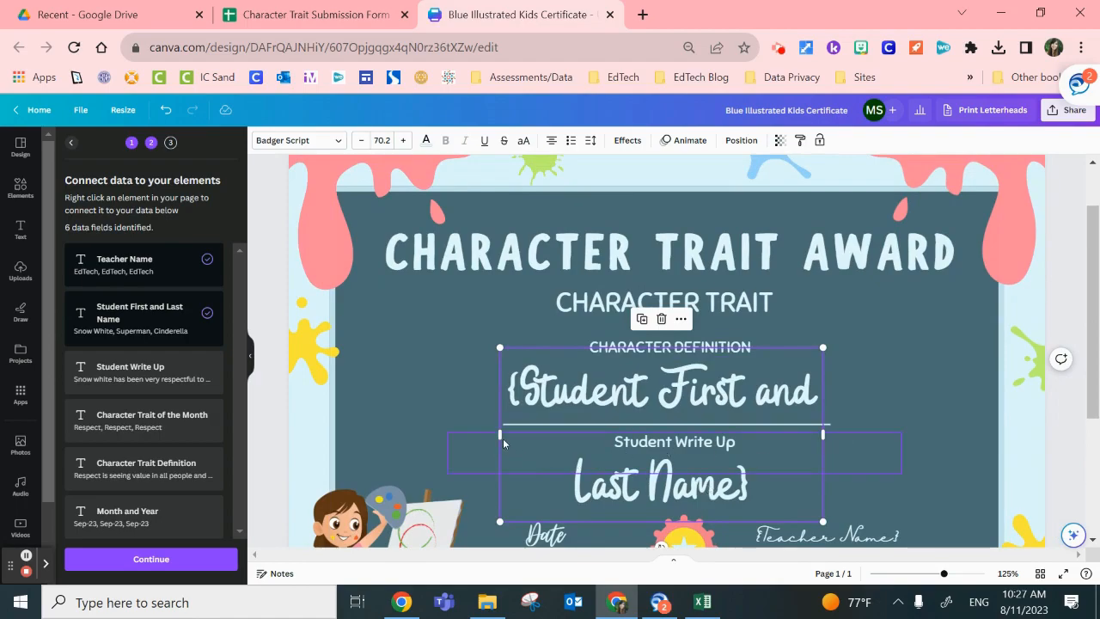
{"action": "left_click_drag", "start_coordinate": [500, 436], "coordinate": [447, 433]}
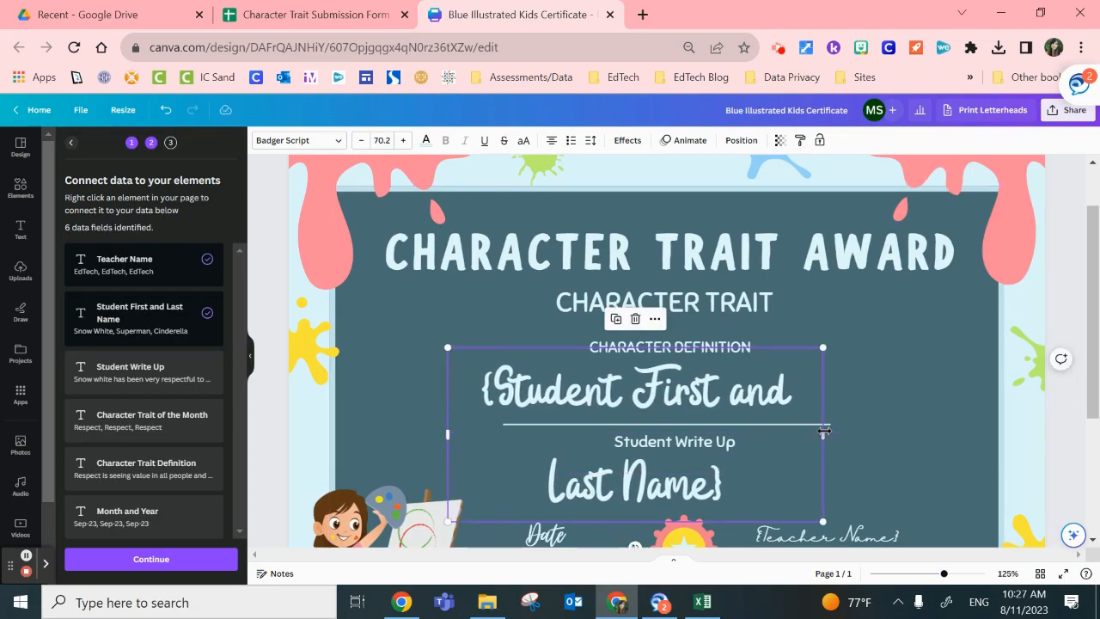
{"action": "left_click_drag", "start_coordinate": [825, 435], "coordinate": [893, 435]}
{"action": "left_click_drag", "start_coordinate": [449, 433], "coordinate": [386, 423]}
{"action": "left_click_drag", "start_coordinate": [682, 400], "coordinate": [708, 400]}
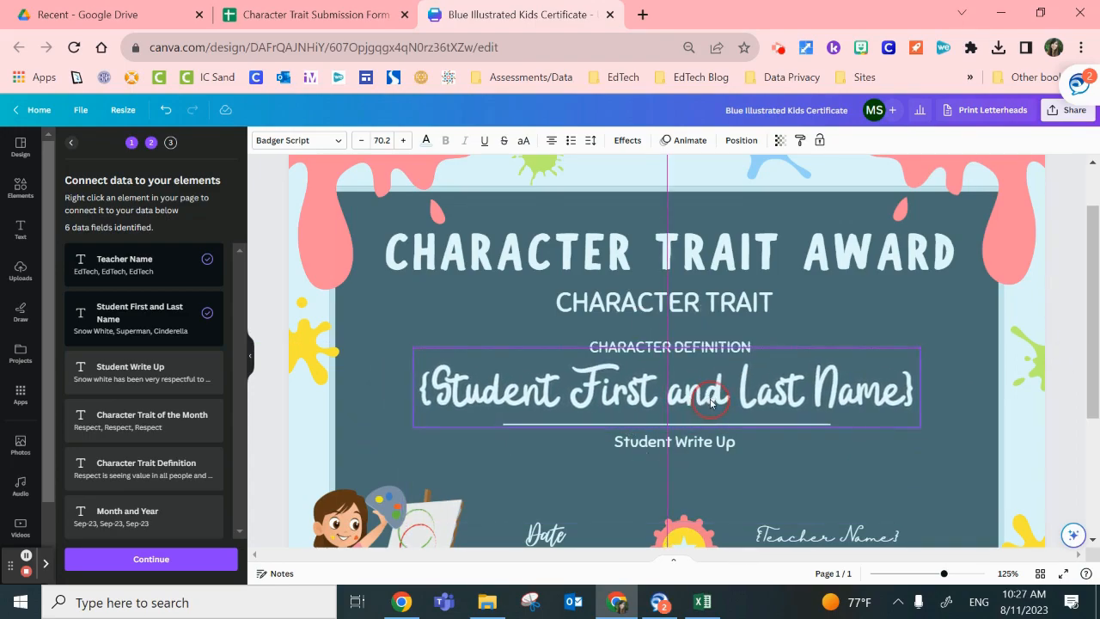
{"action": "left_click", "coordinate": [316, 423]}
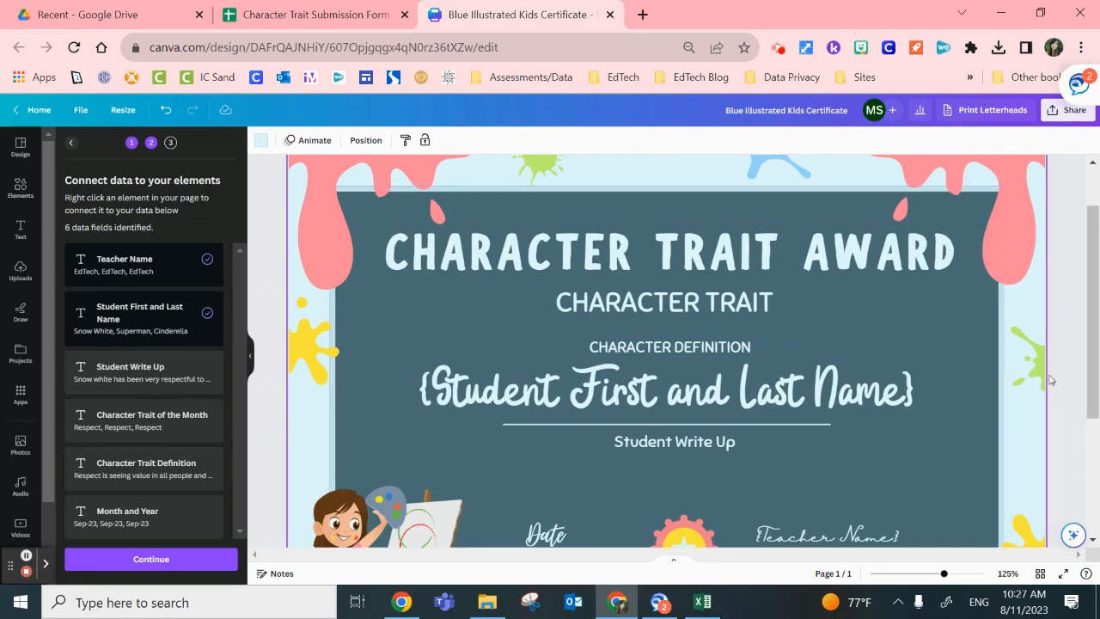
Step: Connect the Student Write Up placeholder below the student name to the Student Write Up data field
{"action": "scroll", "coordinate": [1093, 364], "scroll_direction": "down", "scroll_amount": 1}
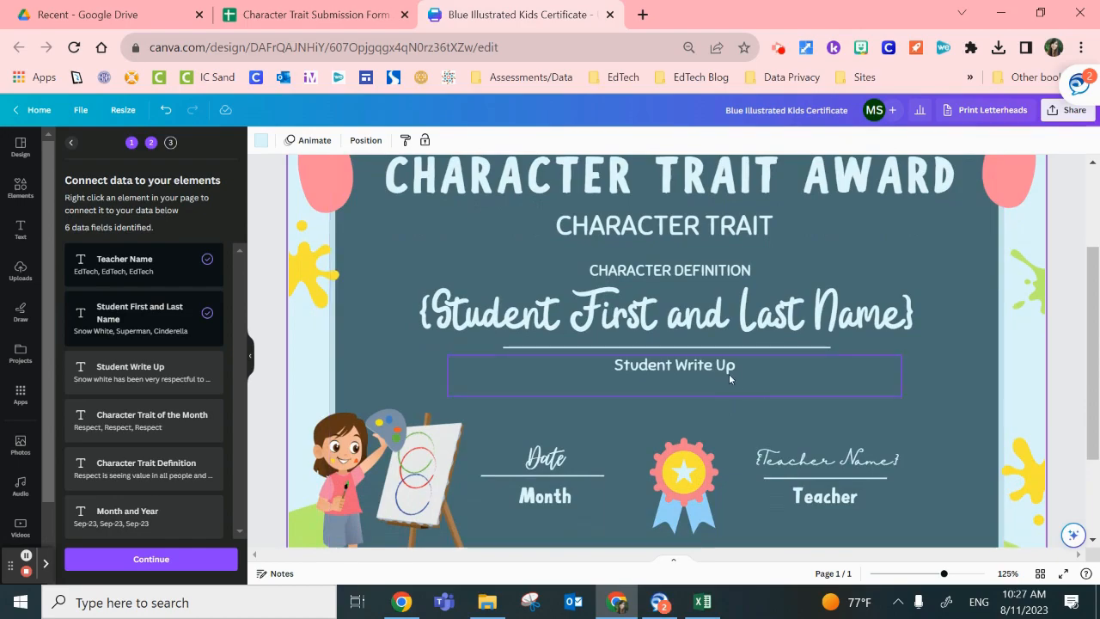
{"action": "left_click", "coordinate": [722, 374]}
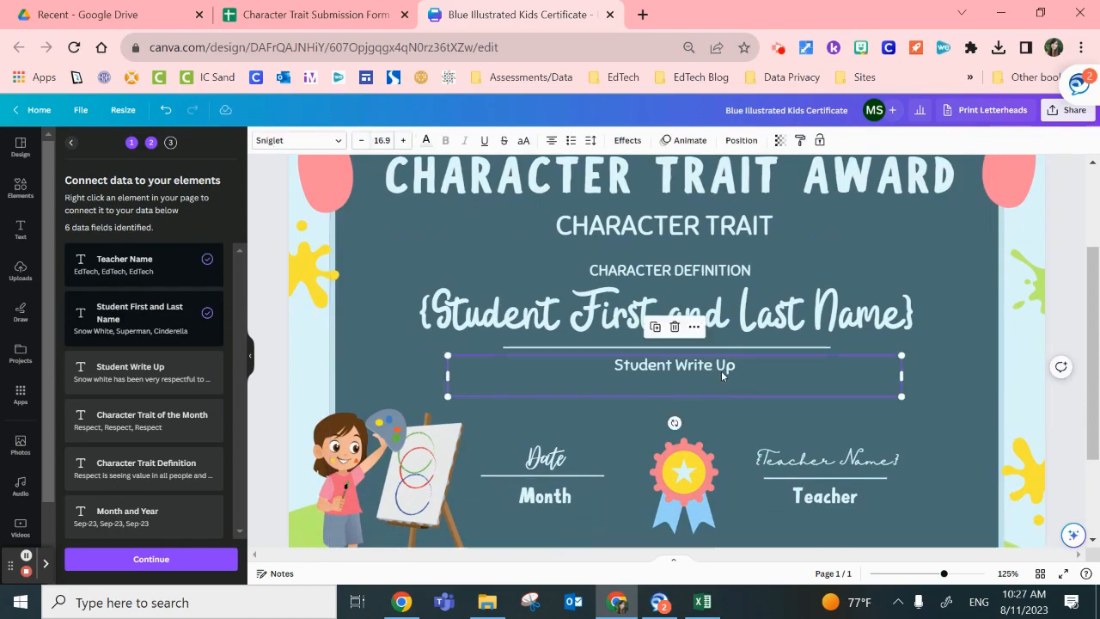
{"action": "right_click", "coordinate": [721, 370]}
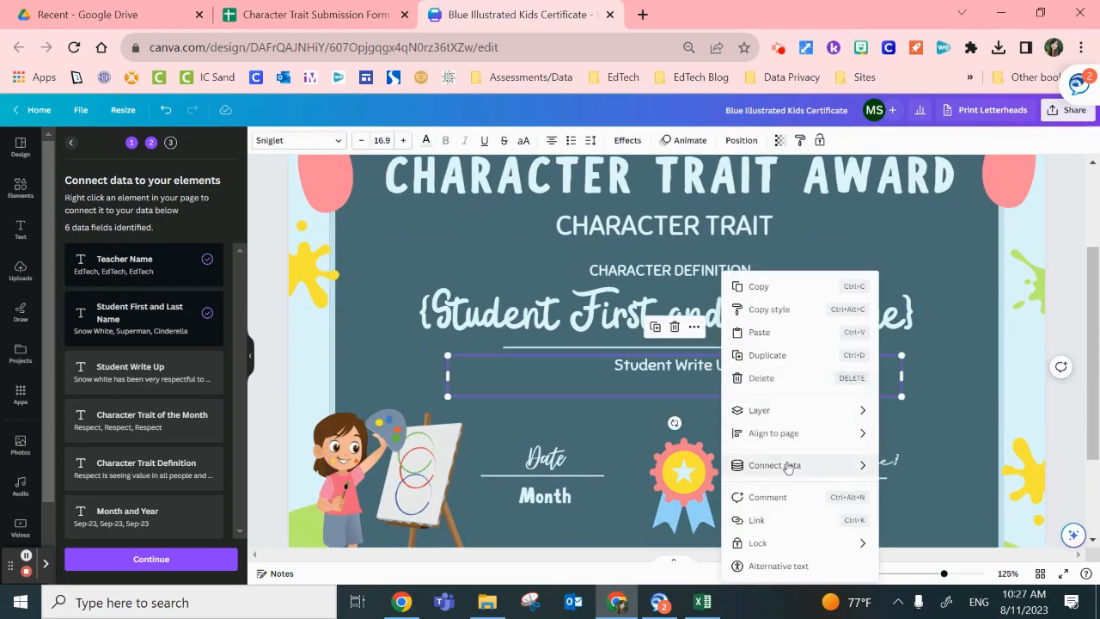
{"action": "mouse_move", "coordinate": [788, 465]}
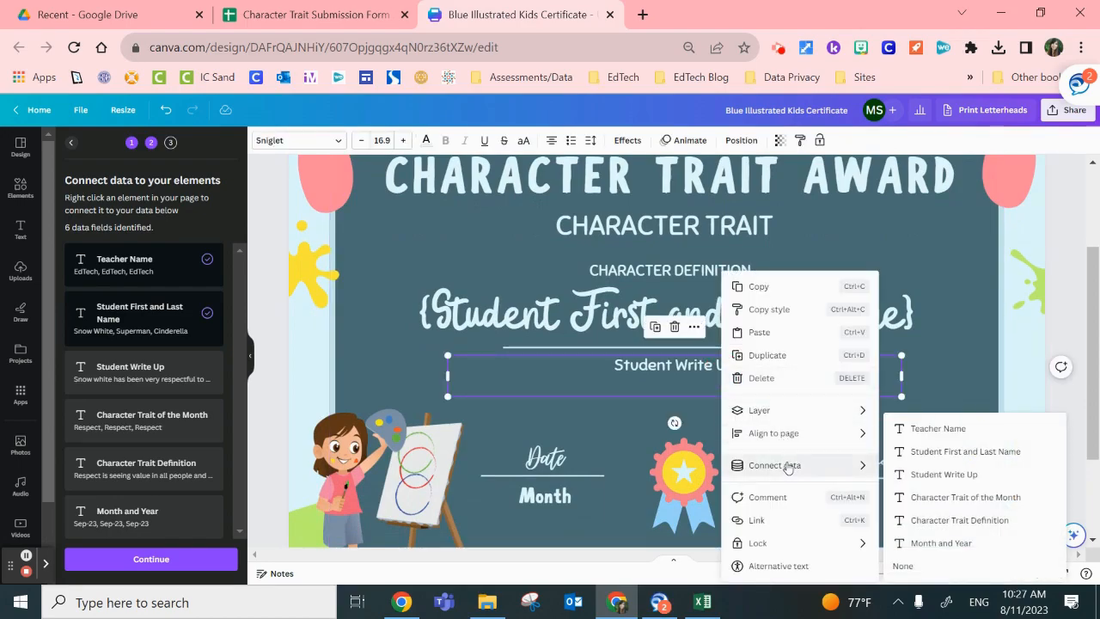
{"action": "left_click", "coordinate": [911, 473]}
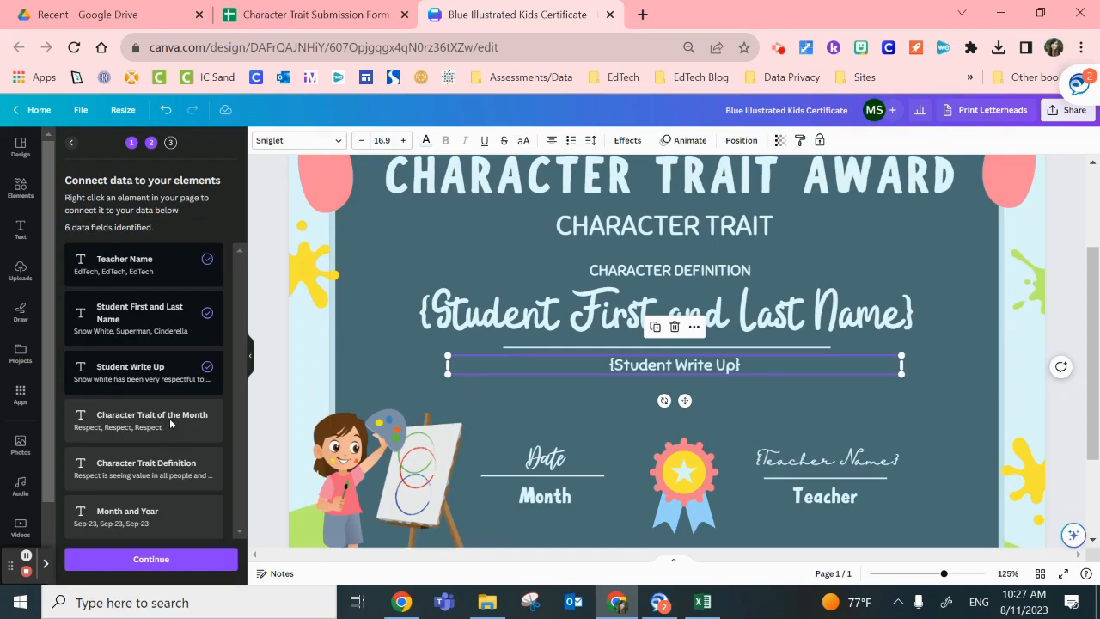
Step: Connect the Character Trait subtitle below the award title to the Character Trait of the Month data field
{"action": "left_click", "coordinate": [695, 227]}
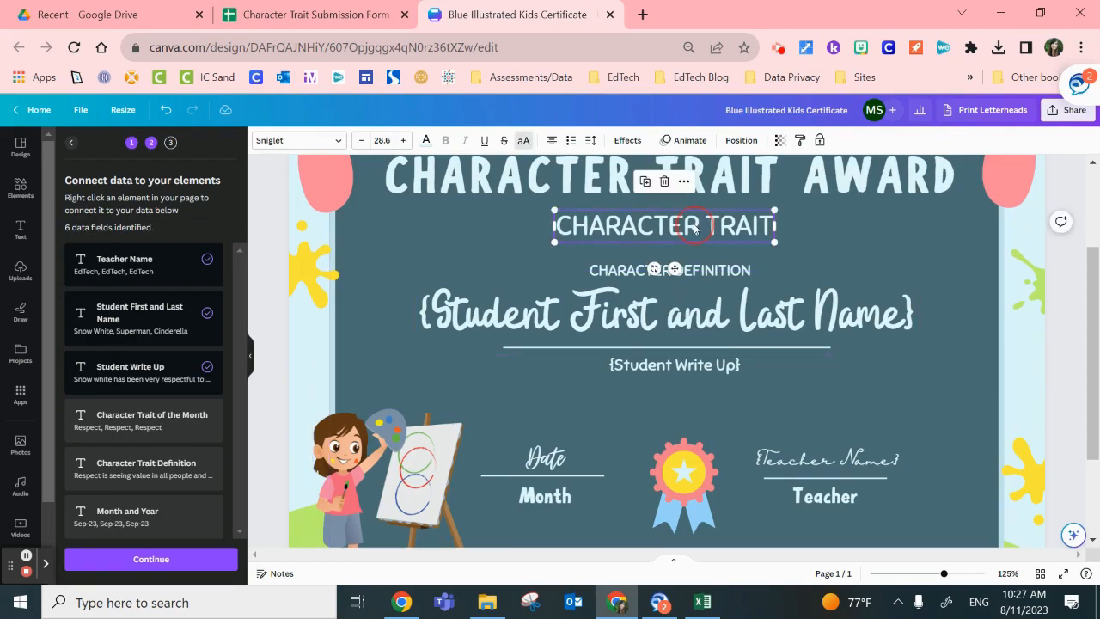
{"action": "right_click", "coordinate": [695, 227]}
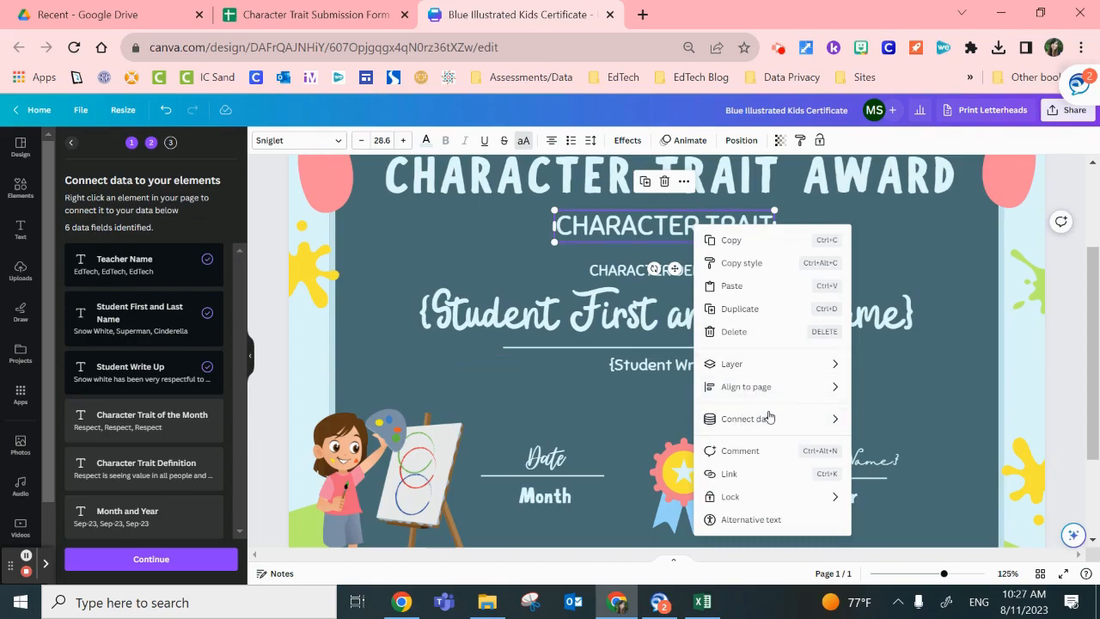
{"action": "mouse_move", "coordinate": [768, 418]}
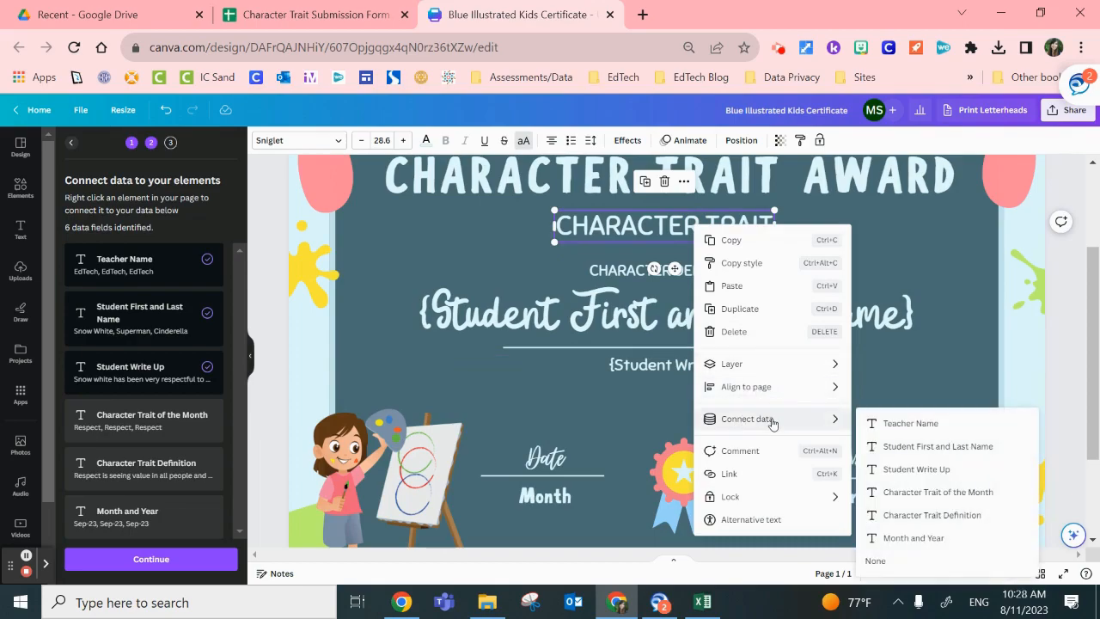
{"action": "left_click", "coordinate": [916, 497]}
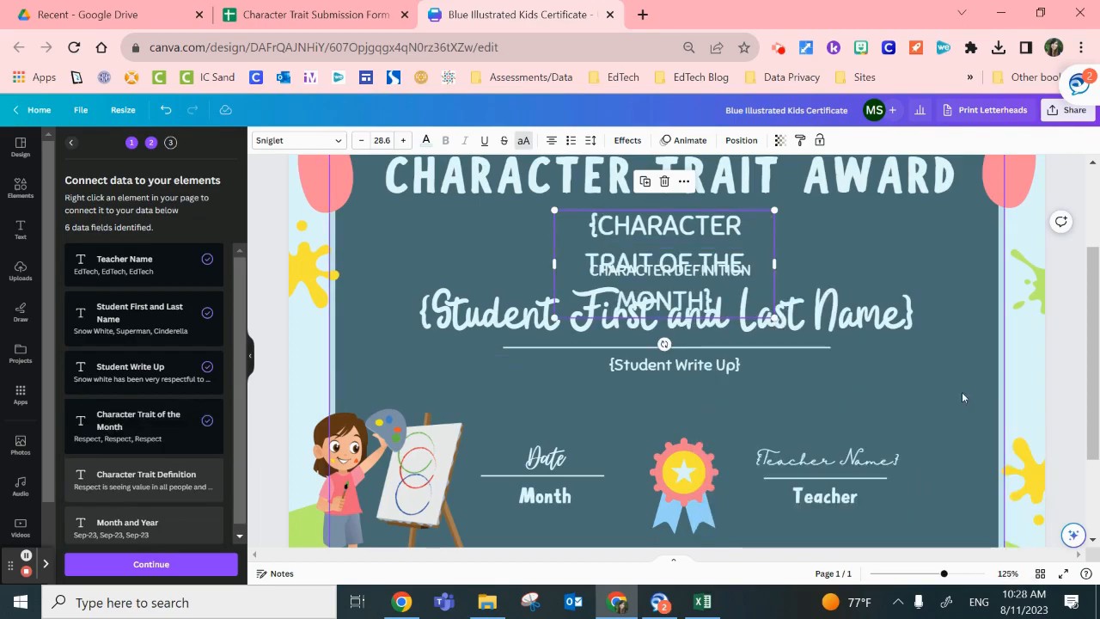
Step: Widen the Character Trait of the Month text box so the placeholder fits on one line, and centre it horizontally on the certificate
{"action": "left_click_drag", "start_coordinate": [554, 264], "coordinate": [468, 261]}
{"action": "left_click_drag", "start_coordinate": [774, 245], "coordinate": [892, 229]}
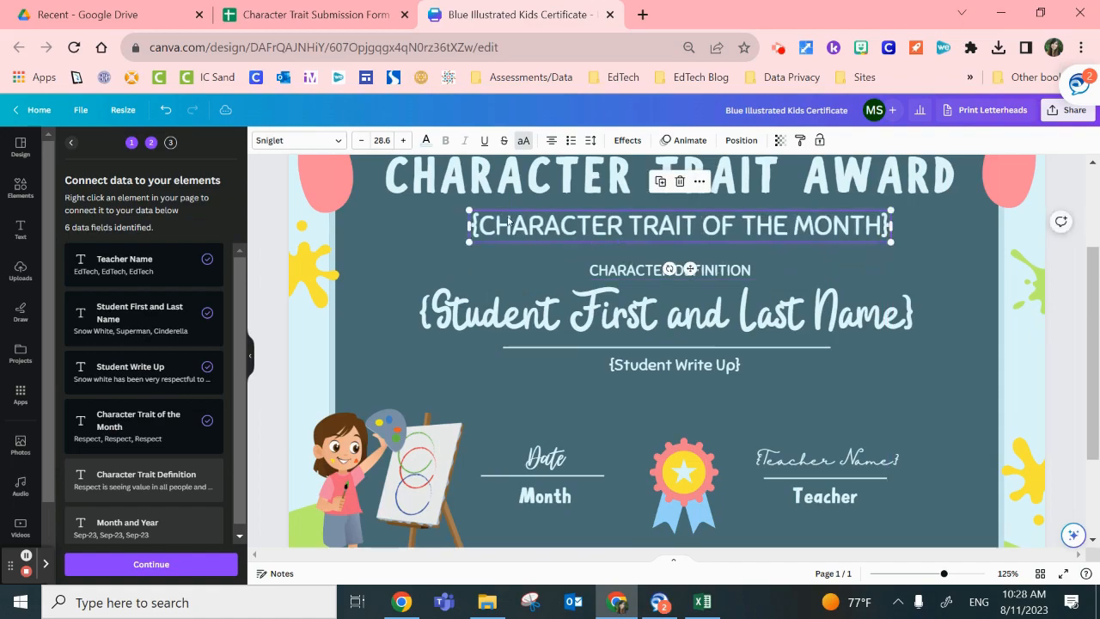
{"action": "left_click", "coordinate": [750, 233]}
{"action": "left_click_drag", "start_coordinate": [742, 230], "coordinate": [737, 229]}
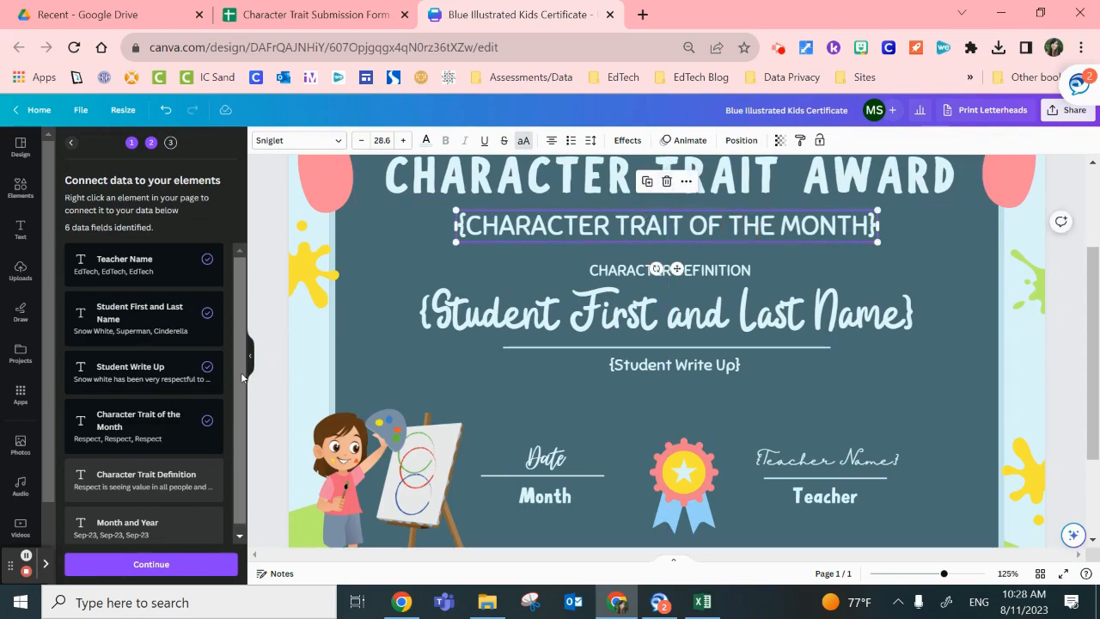
Step: Connect the Character Definition text to the Character Trait Definition data field, and move it up slightly, centred and clear of the student name
{"action": "scroll", "coordinate": [243, 366], "scroll_direction": "down", "scroll_amount": 1}
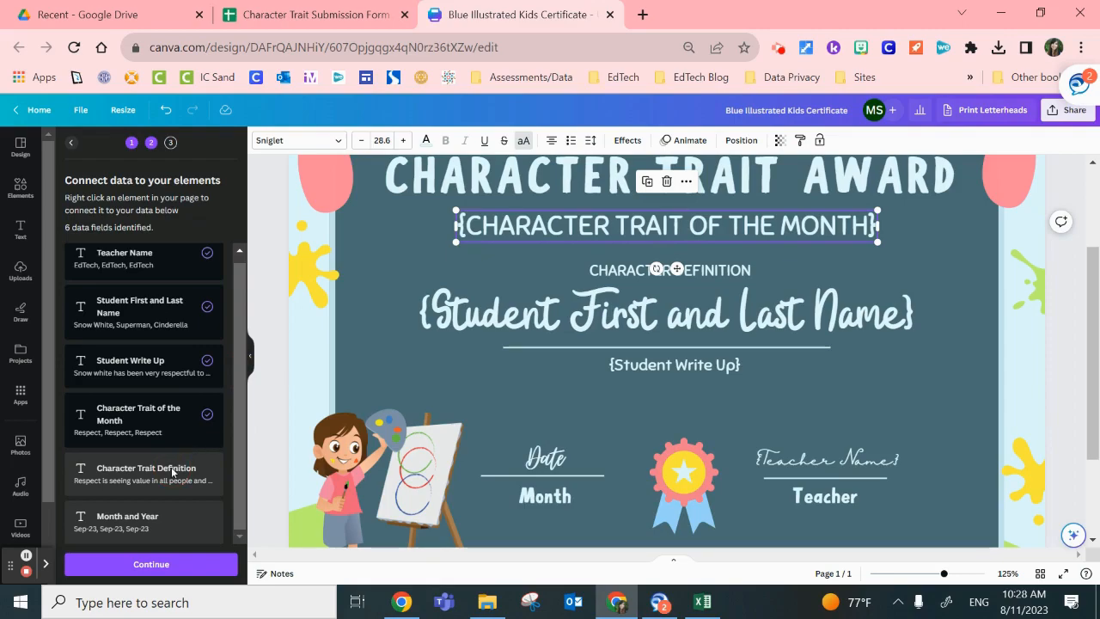
{"action": "left_click", "coordinate": [718, 270]}
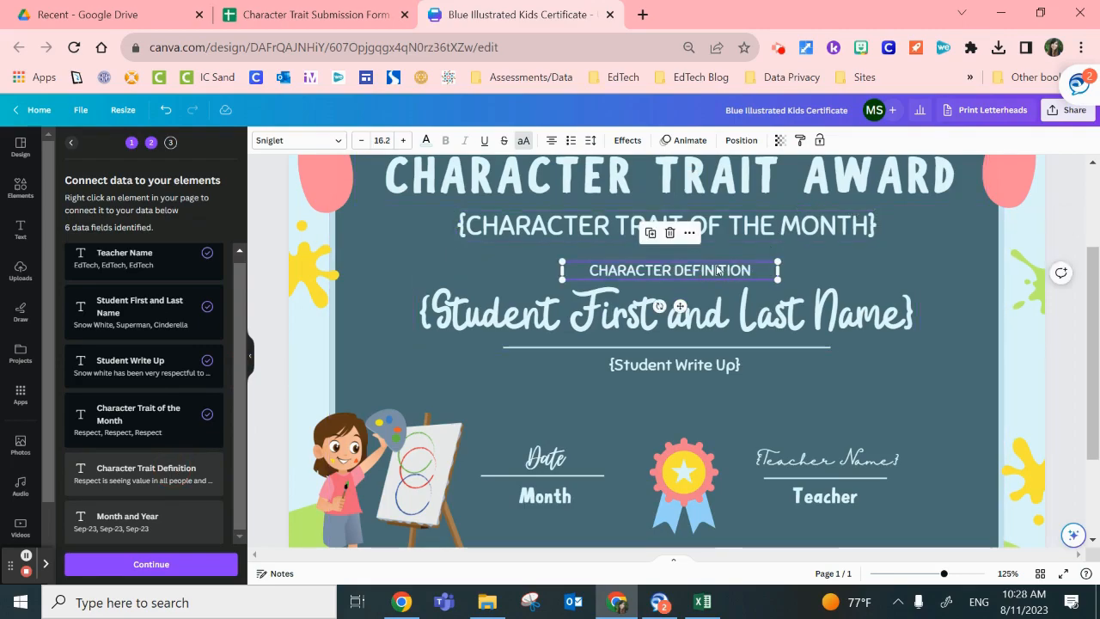
{"action": "right_click", "coordinate": [718, 269]}
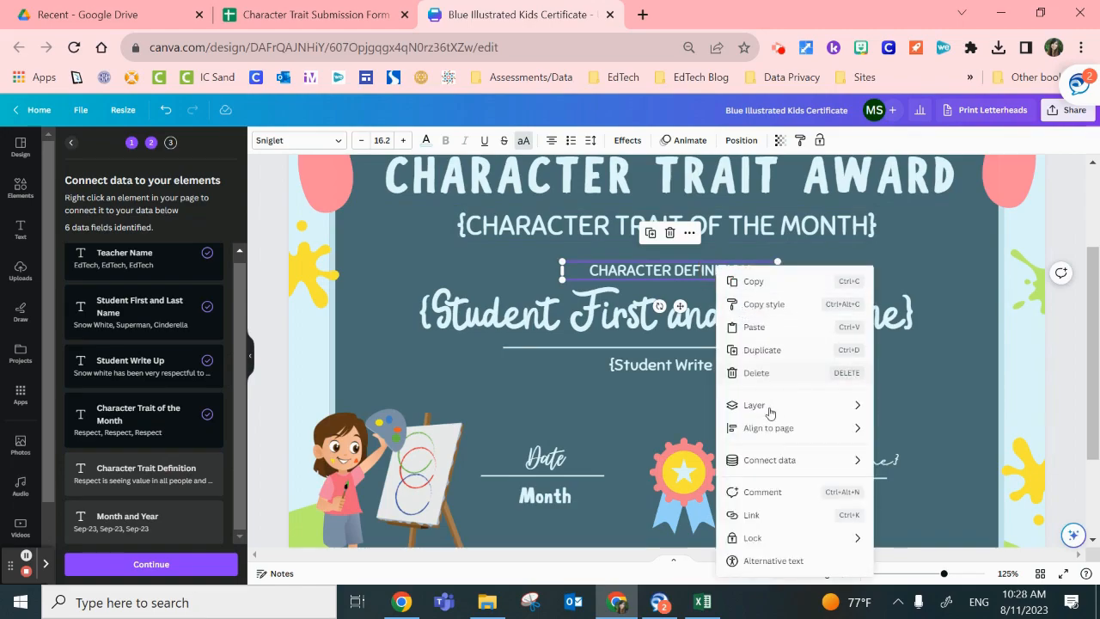
{"action": "mouse_move", "coordinate": [771, 462]}
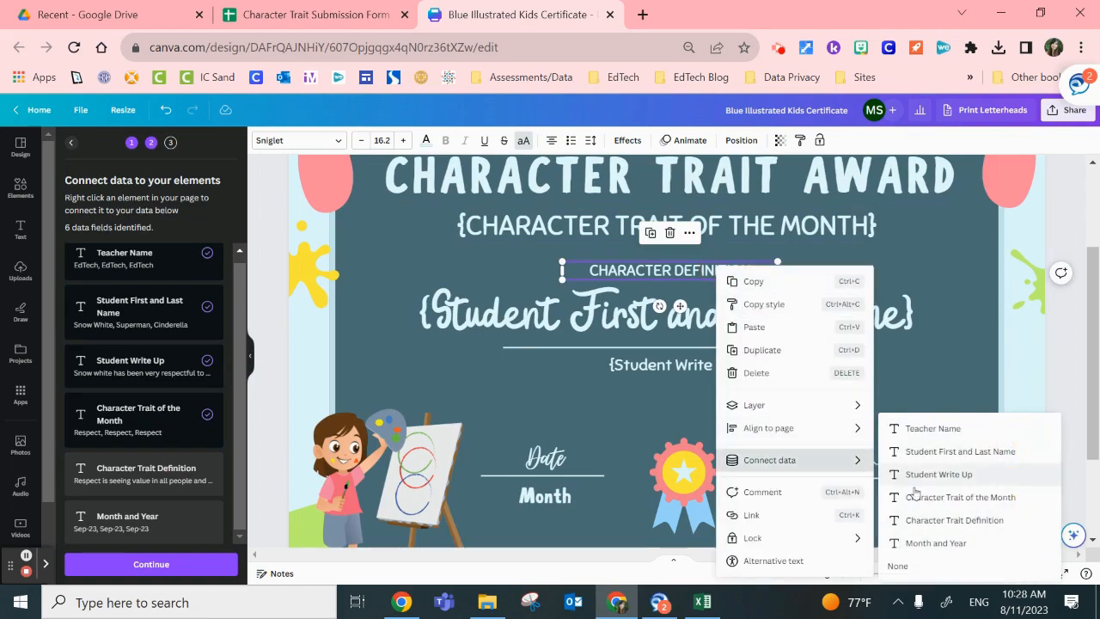
{"action": "left_click", "coordinate": [998, 521]}
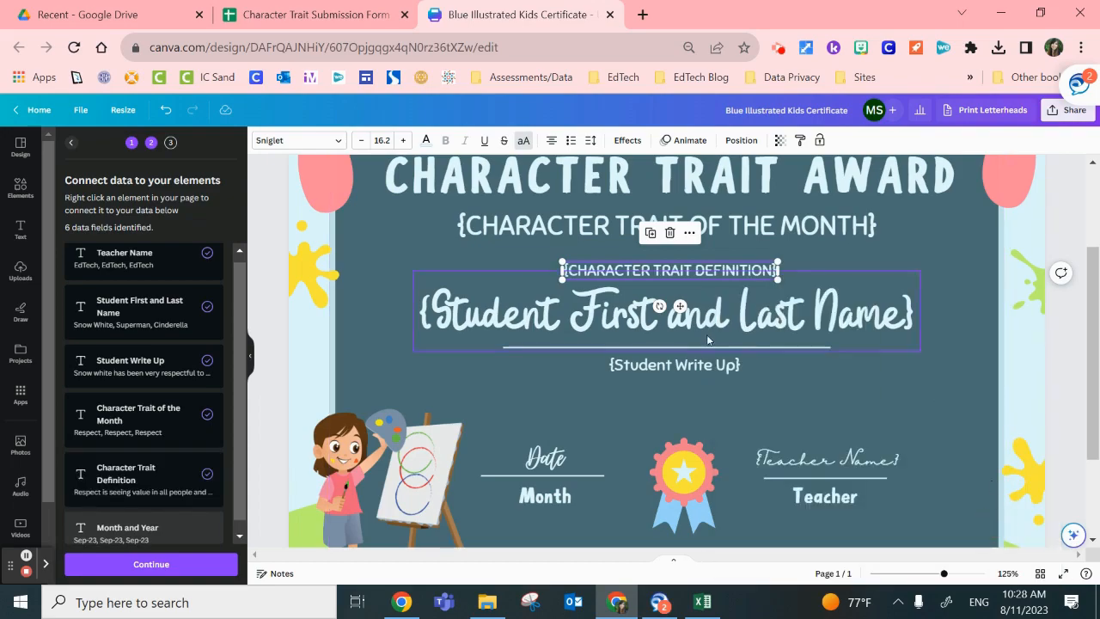
{"action": "left_click", "coordinate": [675, 269]}
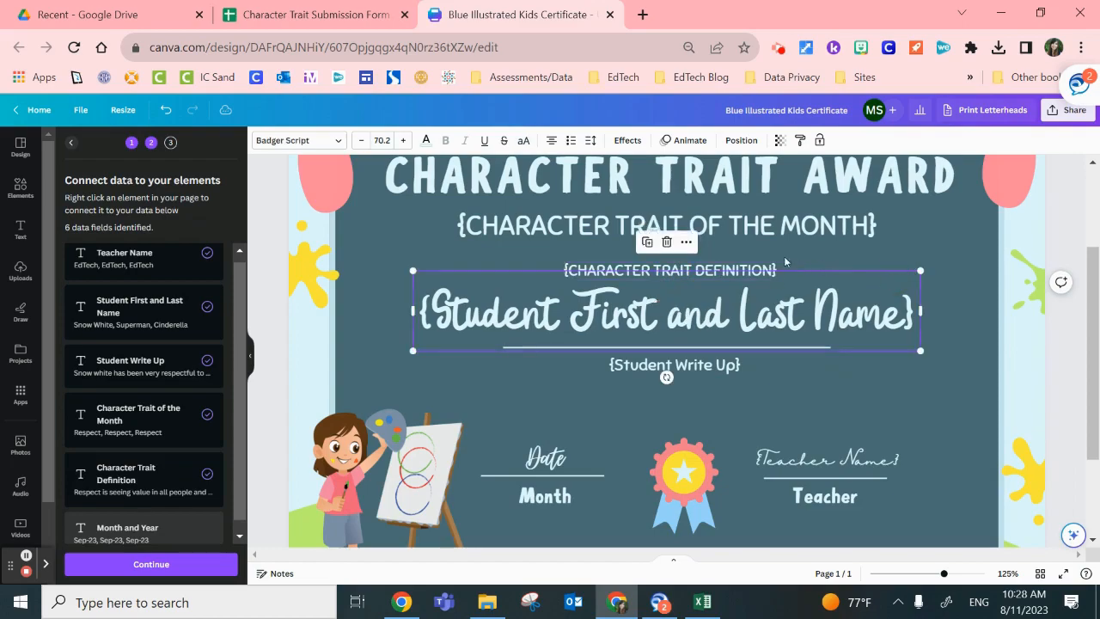
{"action": "left_click_drag", "start_coordinate": [715, 269], "coordinate": [712, 259]}
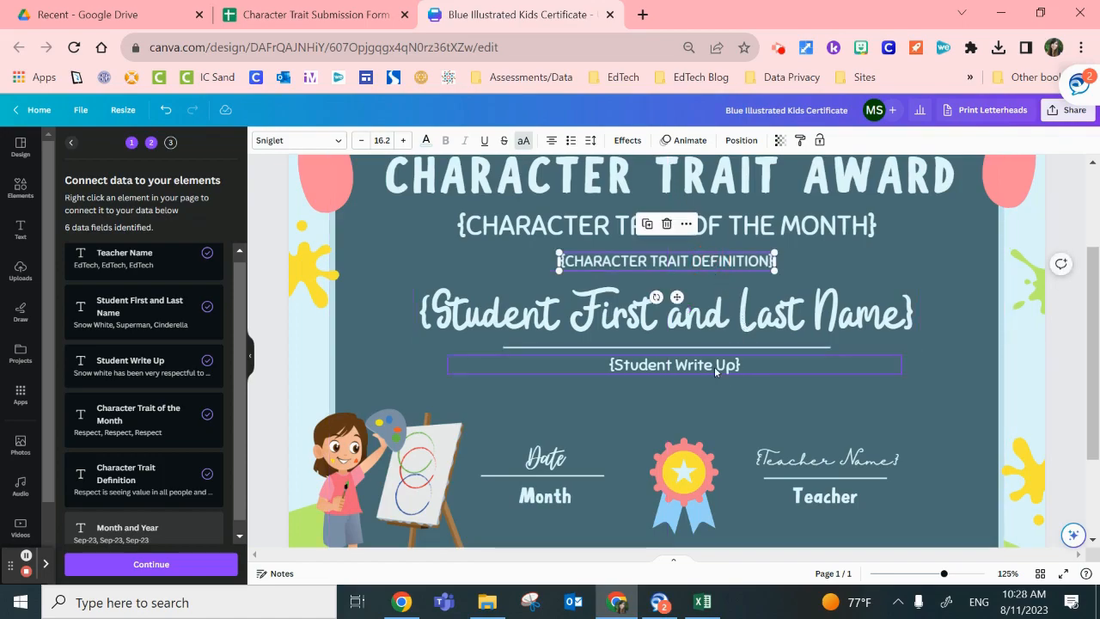
Step: Move the Date and teacher name placeholders, their Month and Teacher labels and the award badge down slightly as a group
{"action": "scroll", "coordinate": [940, 424], "scroll_direction": "down", "scroll_amount": 2}
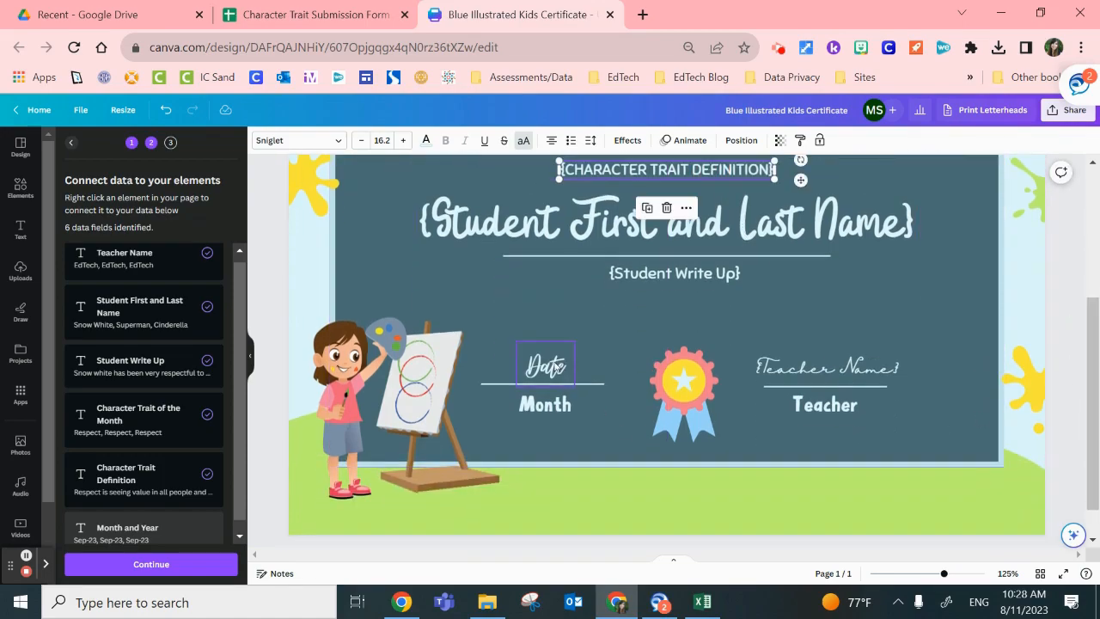
{"action": "left_click", "coordinate": [546, 365]}
{"action": "left_click", "coordinate": [800, 368], "text": "shift"}
{"action": "left_click", "coordinate": [568, 413], "text": "shift"}
{"action": "left_click", "coordinate": [682, 398], "text": "shift"}
{"action": "left_click_drag", "start_coordinate": [682, 399], "coordinate": [682, 410]}
Step: Move the Student Write Up placeholder, the student name and the line under it down slightly to add space below the trait definition
{"action": "left_click", "coordinate": [680, 282]}
{"action": "left_click_drag", "start_coordinate": [681, 283], "coordinate": [681, 292]}
{"action": "left_click", "coordinate": [706, 250]}
{"action": "left_click_drag", "start_coordinate": [706, 251], "coordinate": [706, 234]}
{"action": "left_click", "coordinate": [706, 225]}
{"action": "scroll", "coordinate": [741, 290], "scroll_direction": "up", "scroll_amount": 2}
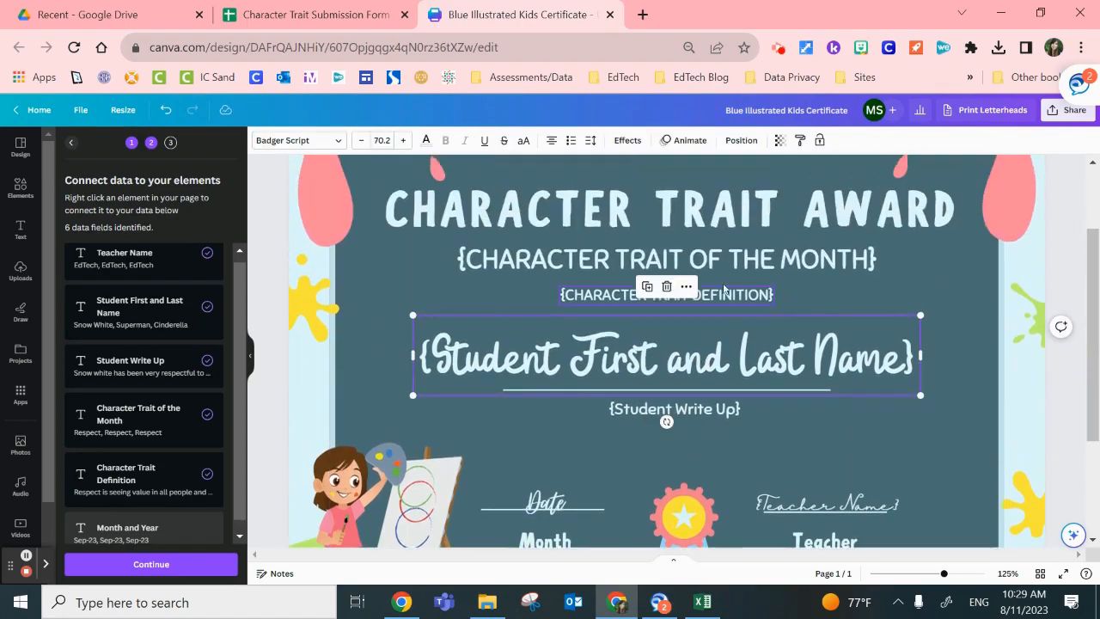